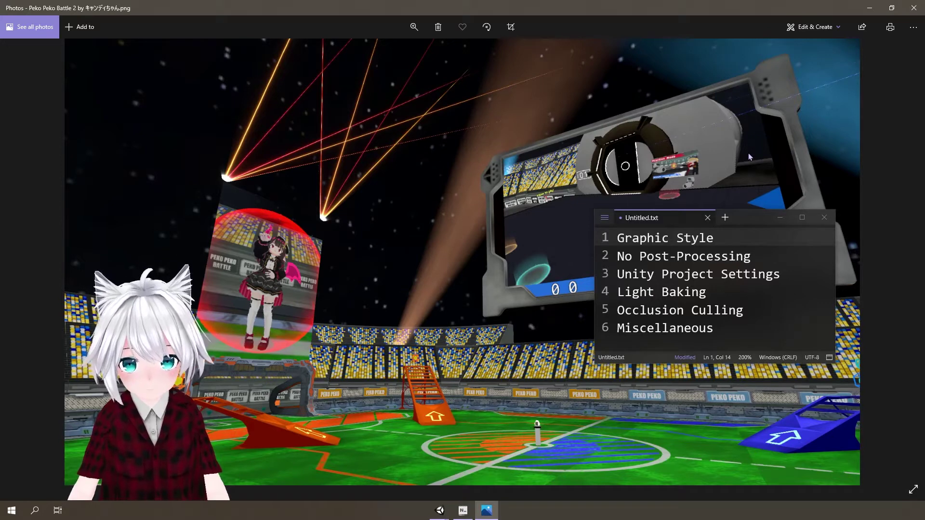
- Close the Peko Peko Battle 2 image, view the Legend of Zelda world image enlarged, and close it
click(915, 8)
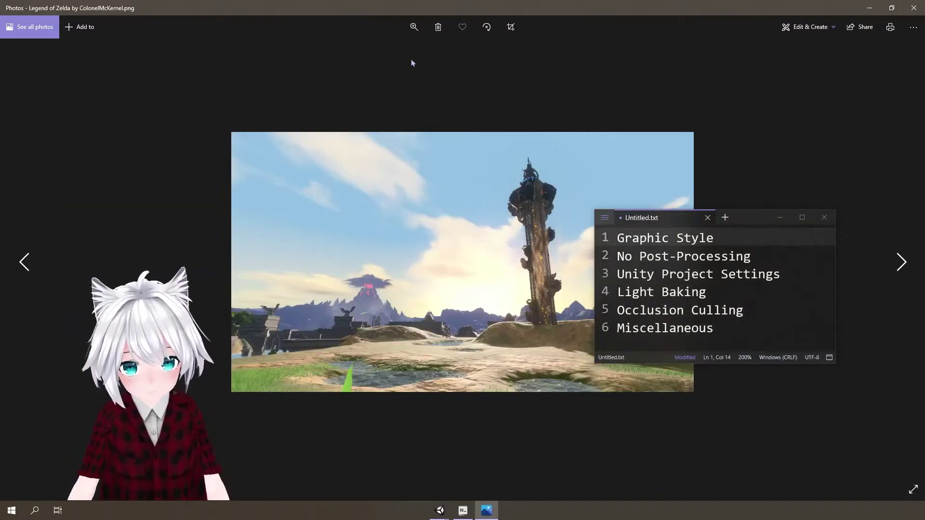
click(413, 28)
drag(371, 54, 391, 54)
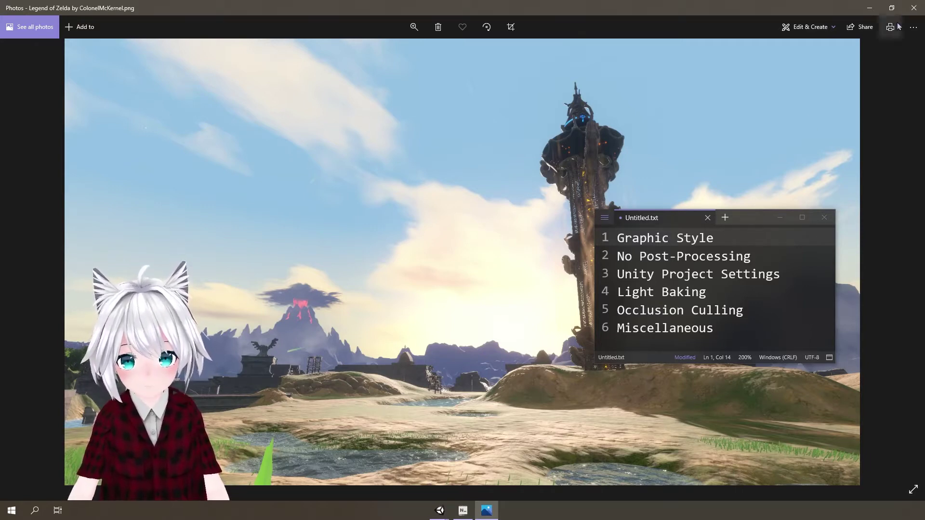
click(911, 7)
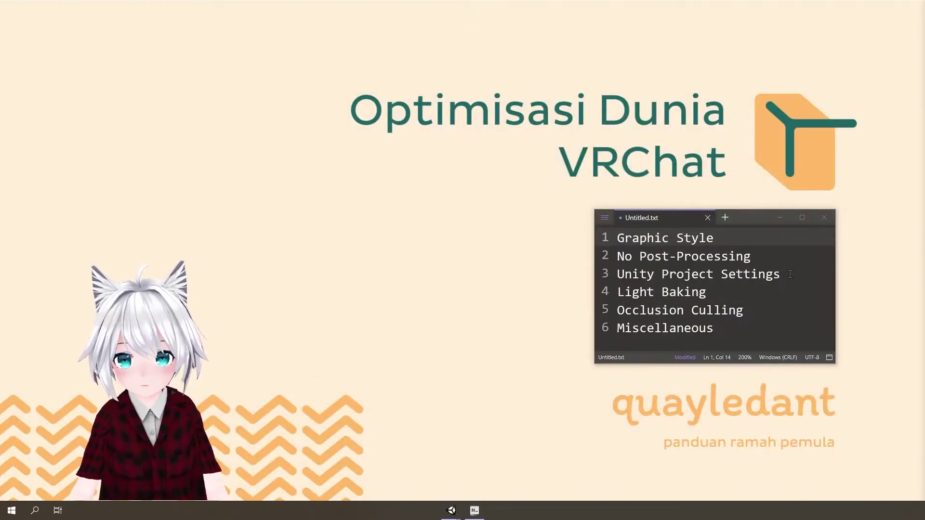
- Move through the text outline to the Unity Project Settings line and switch to the Unity window with the Tutorial scene
click(769, 255)
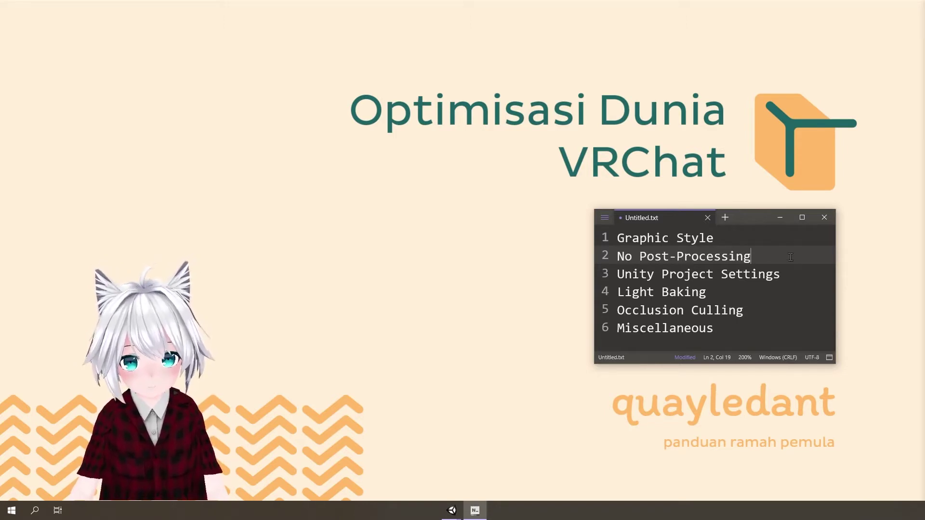
click(781, 275)
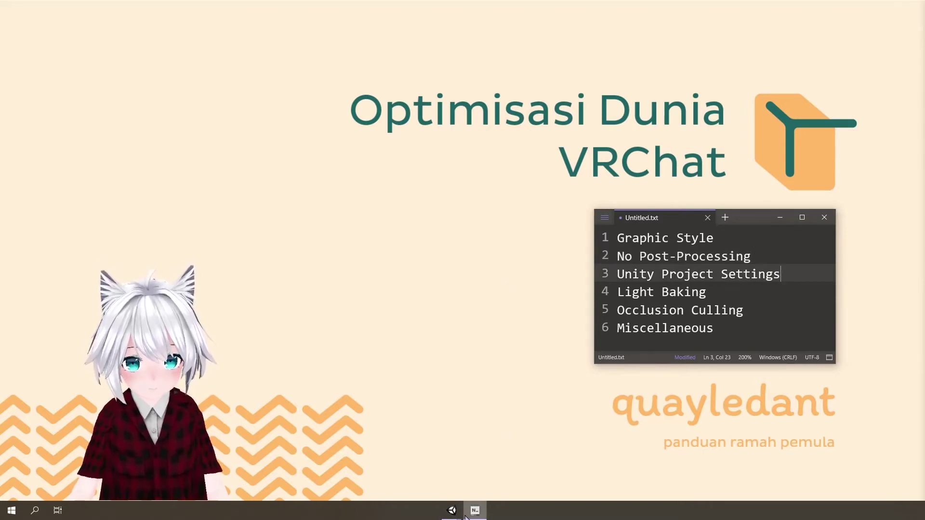
mouse_move(457, 515)
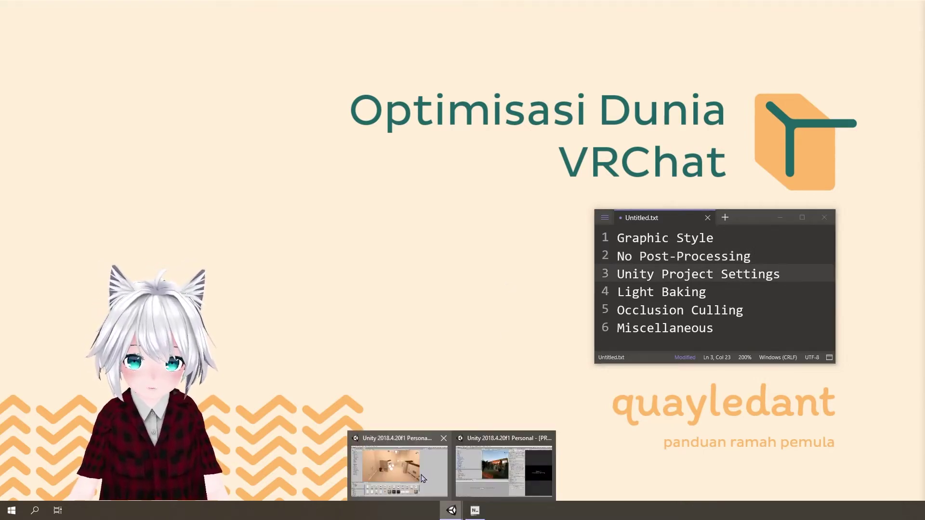
click(421, 475)
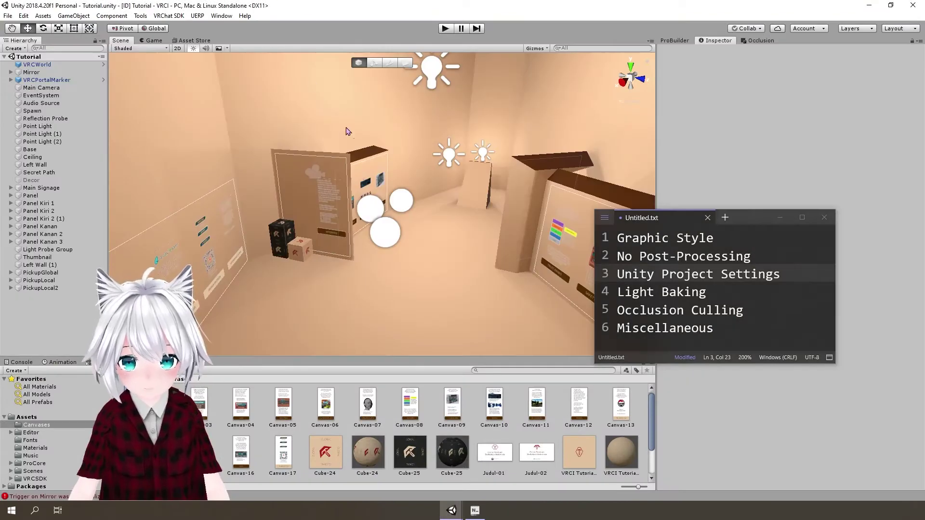
- Open the Player project settings and enable Graphics Jobs (Experimental) under Other Settings
click(24, 15)
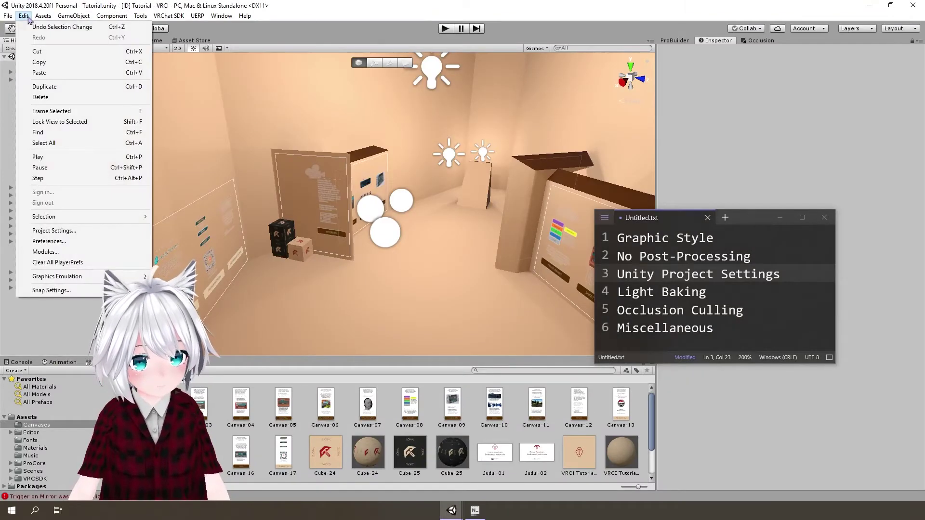
click(75, 230)
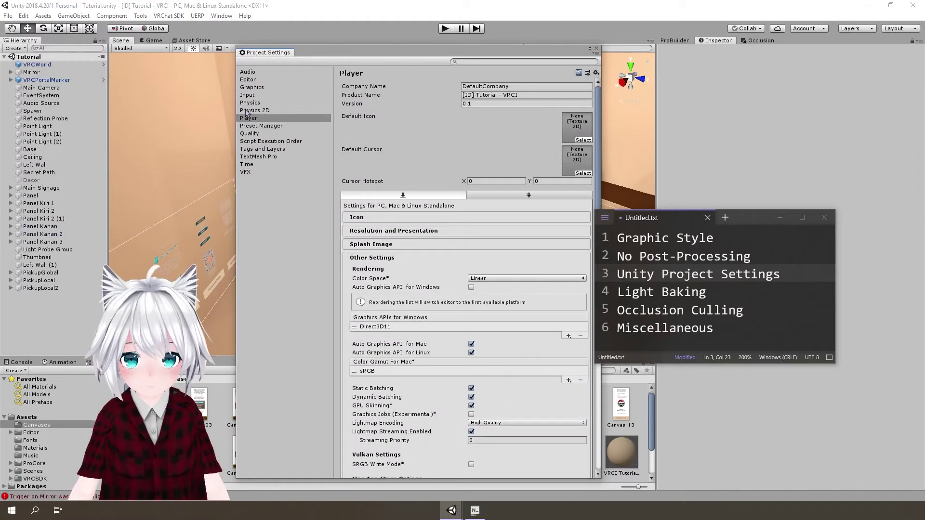
click(261, 119)
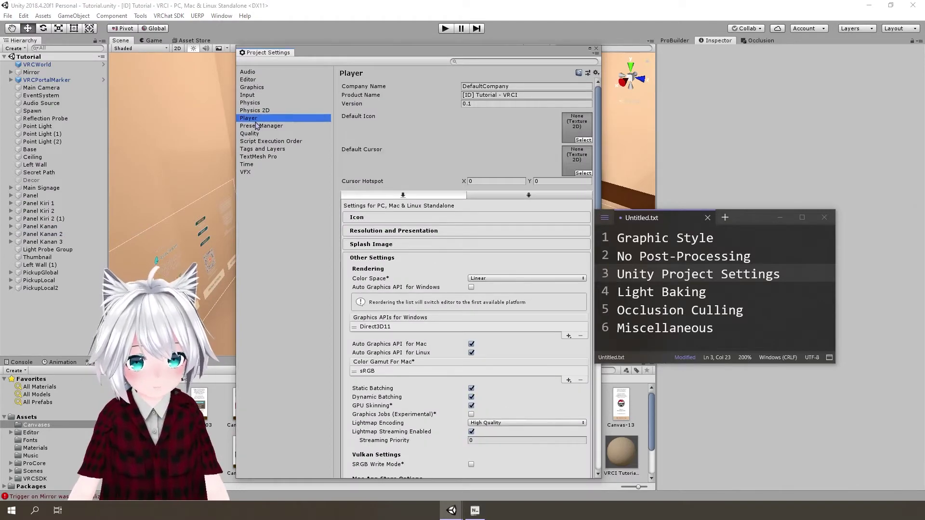
scroll(388, 210, down, 4)
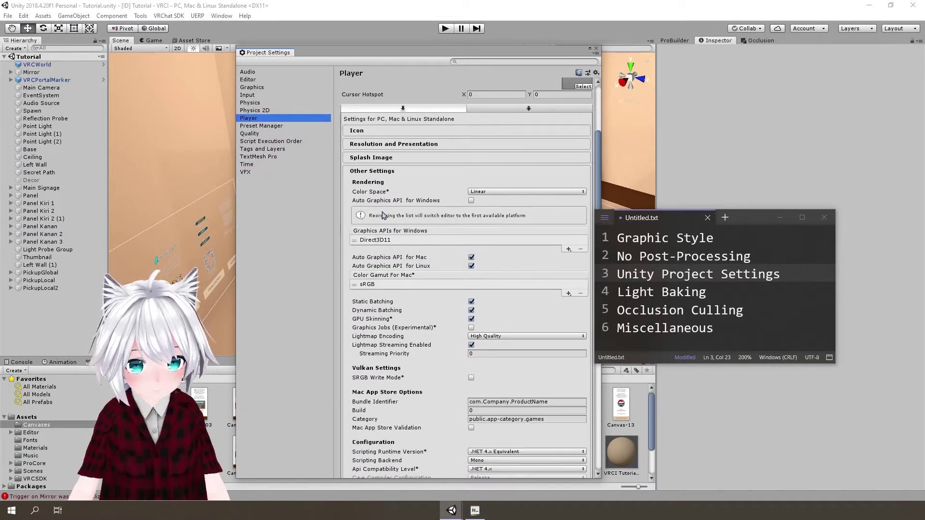
scroll(384, 212, down, 2)
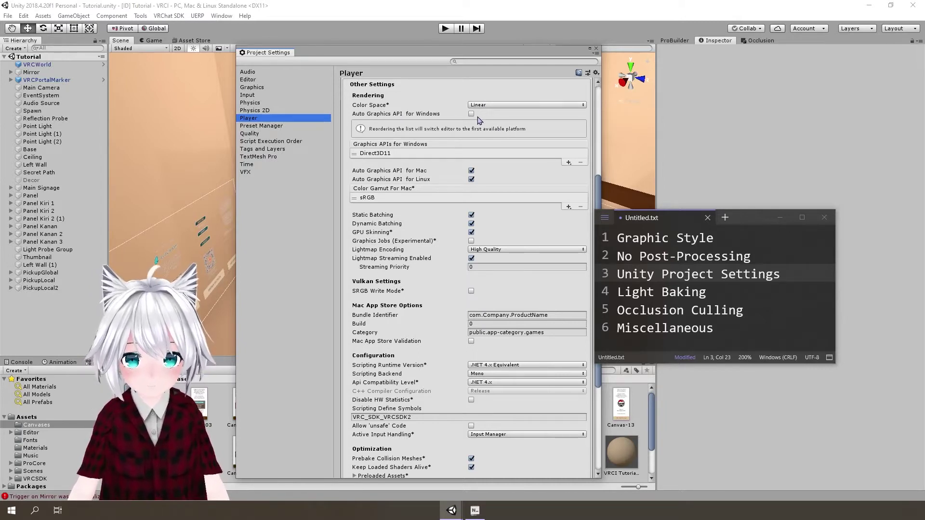
click(472, 241)
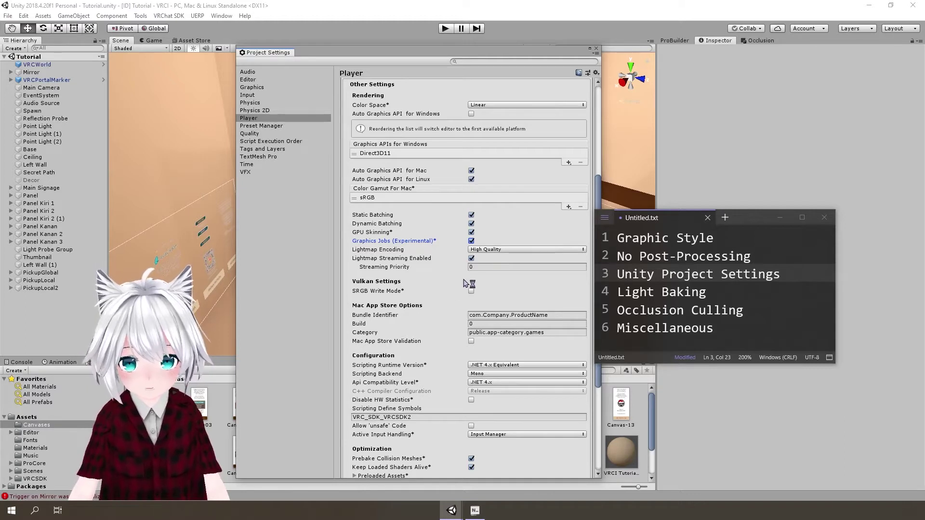
- Expand the Player XR Settings and examine the available Virtual Reality SDKs and the Stereo Rendering Mode options
scroll(439, 322, down, 5)
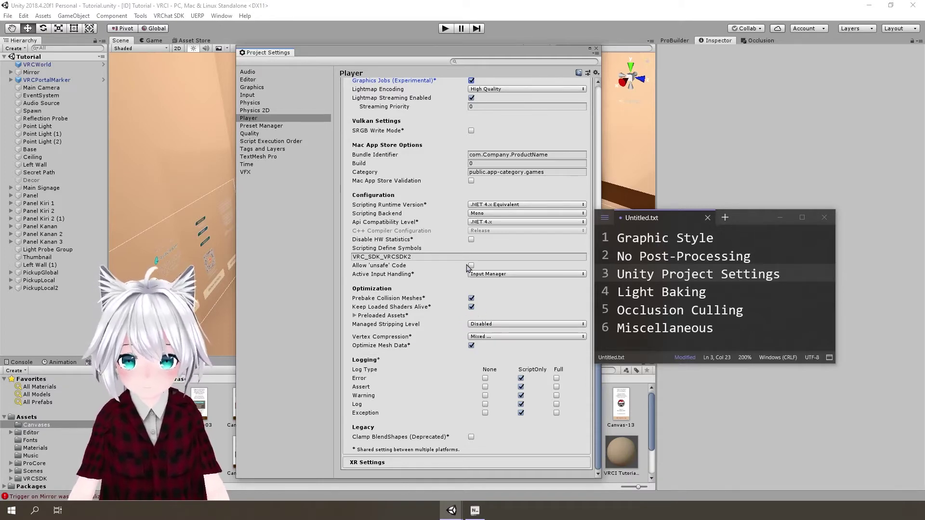
click(385, 462)
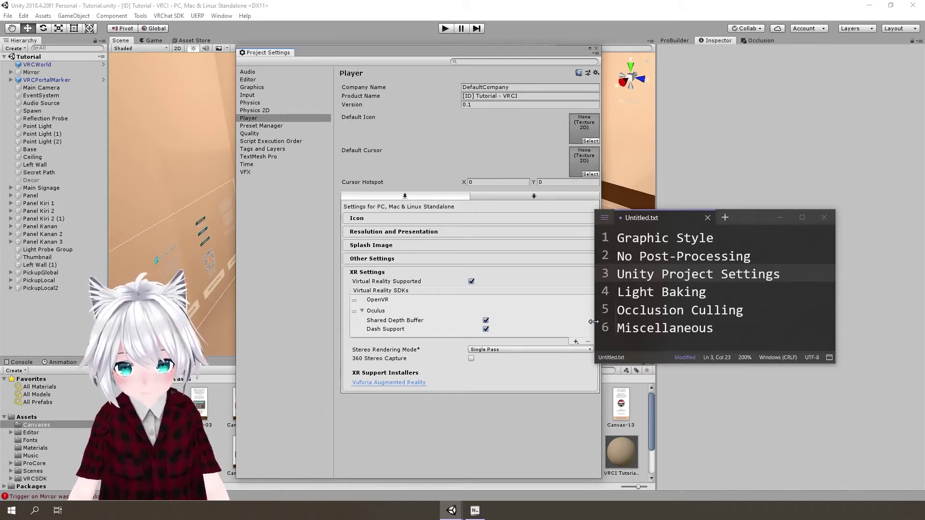
click(576, 341)
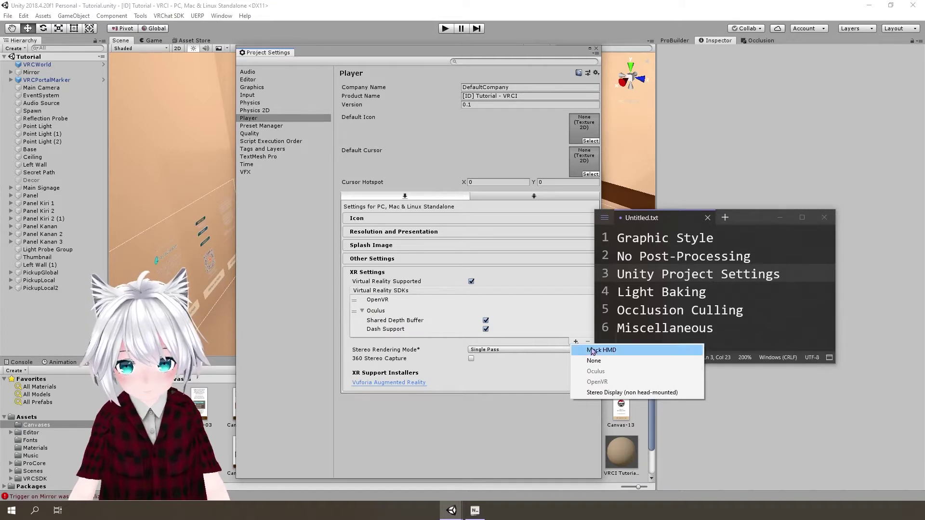
click(515, 420)
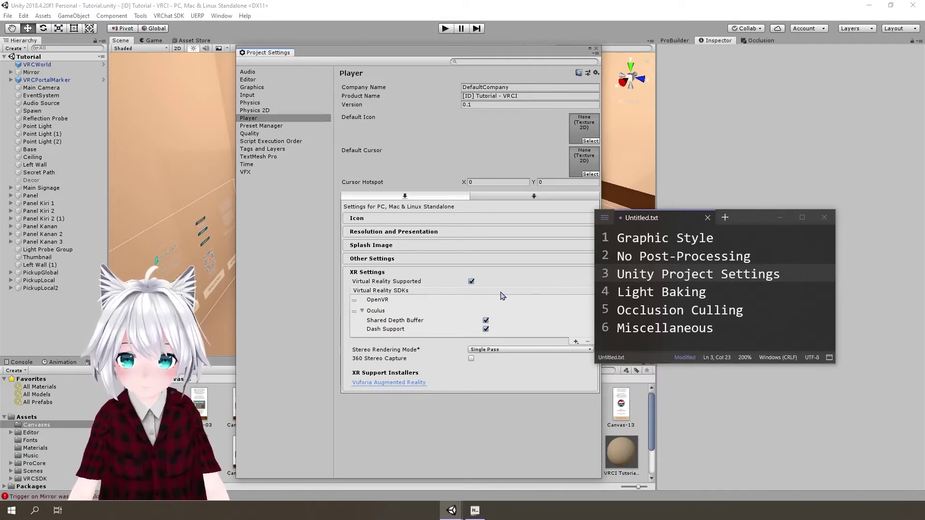
click(501, 350)
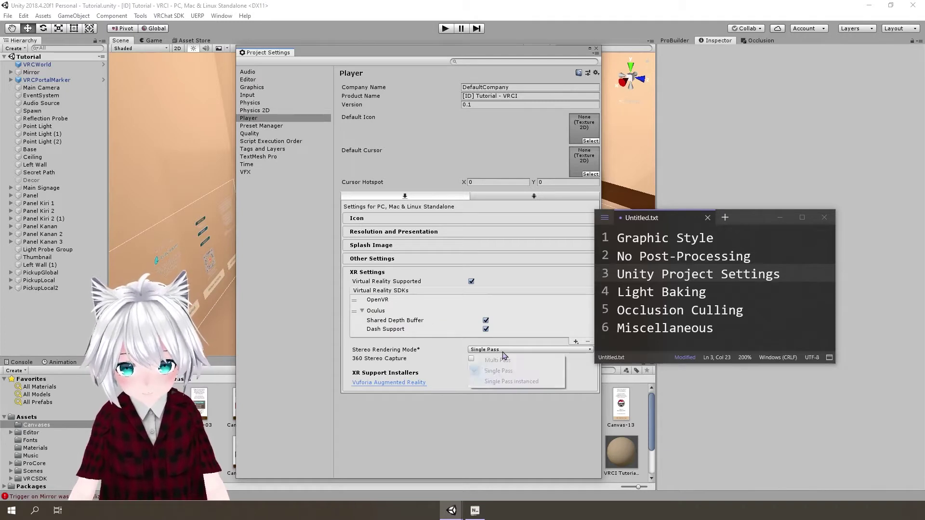
click(460, 441)
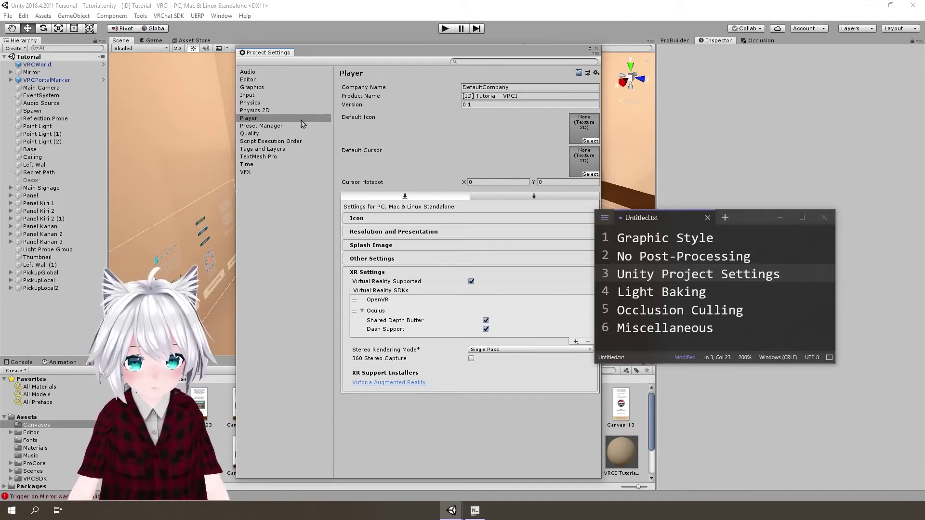
- Show the Quality project settings and select the Pixel Light Count value
click(255, 135)
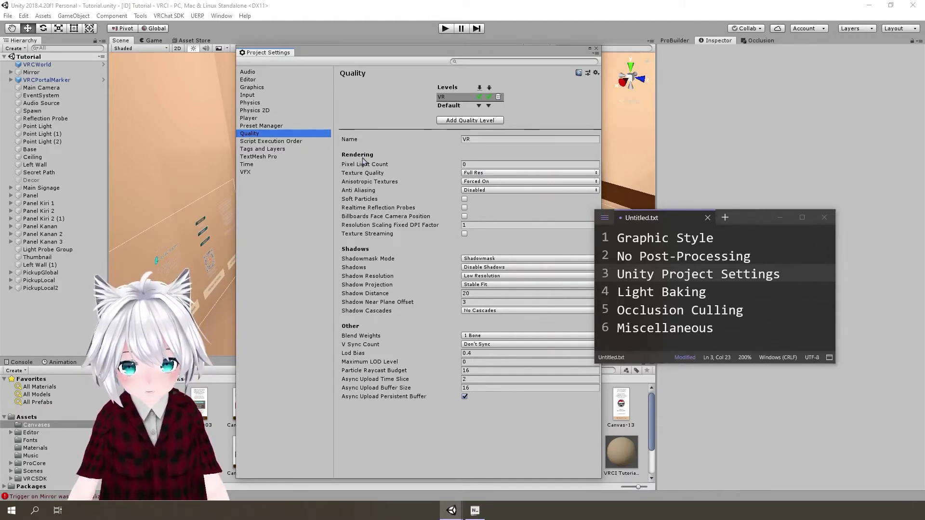
click(491, 164)
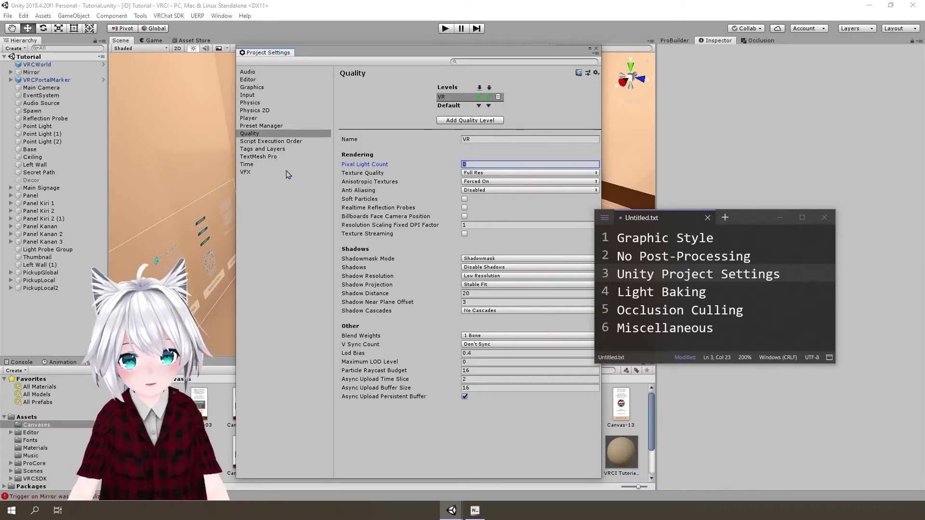
- Uncover the scene behind the Project Settings window and examine a text panel on the wall from an oblique angle
click(326, 15)
drag(337, 56, 654, 90)
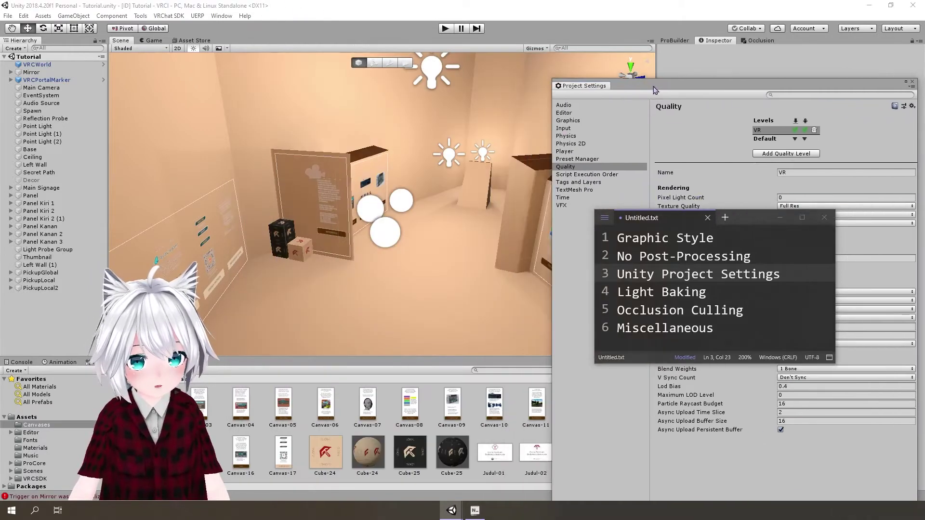
right_drag(270, 173, 530, 124)
right_drag(730, 123, 863, 129)
key(w)
right_drag(864, 128, 20, 119)
key(s)
key(s)
key(w)
drag(717, 86, 547, 65)
- Set Anisotropic Textures to Disabled and inspect how the wall panel's text and images render in the scene
click(644, 192)
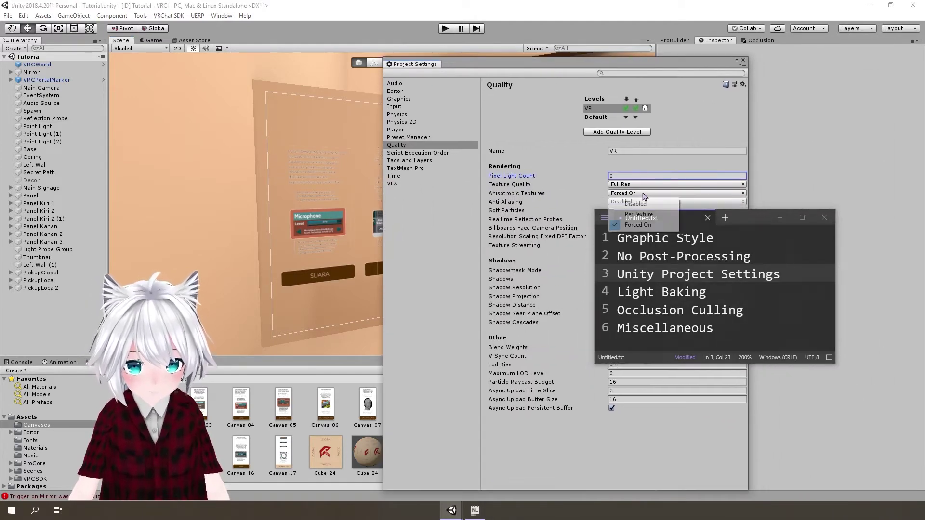
click(641, 205)
scroll(297, 189, up, 5)
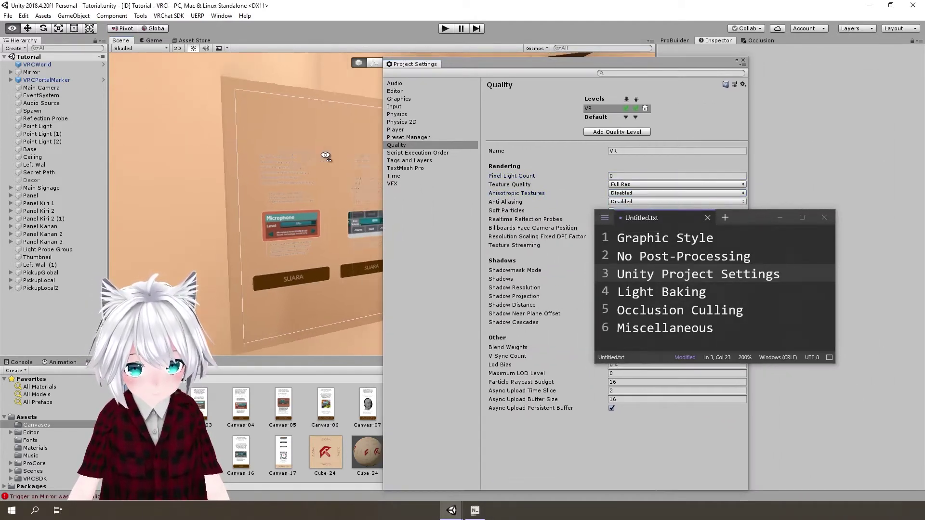
right_click(644, 184)
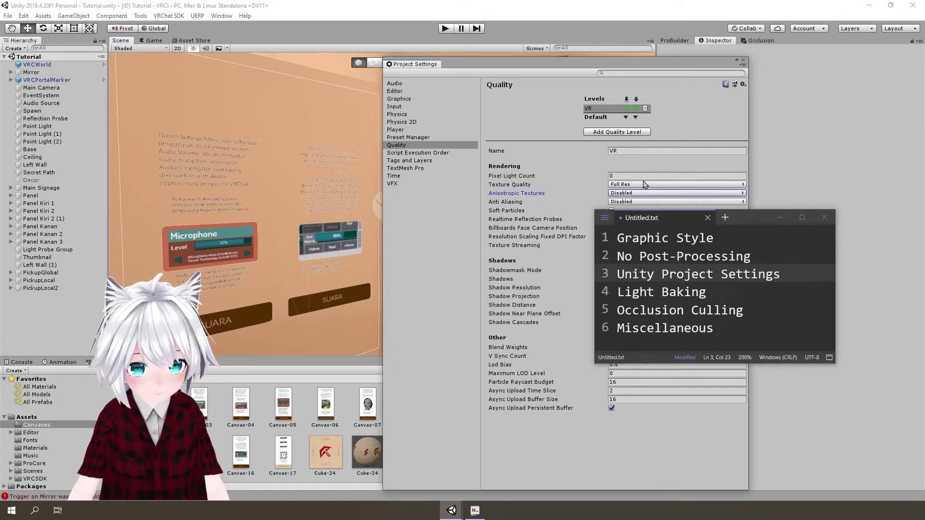
right_drag(270, 186, 770, 236)
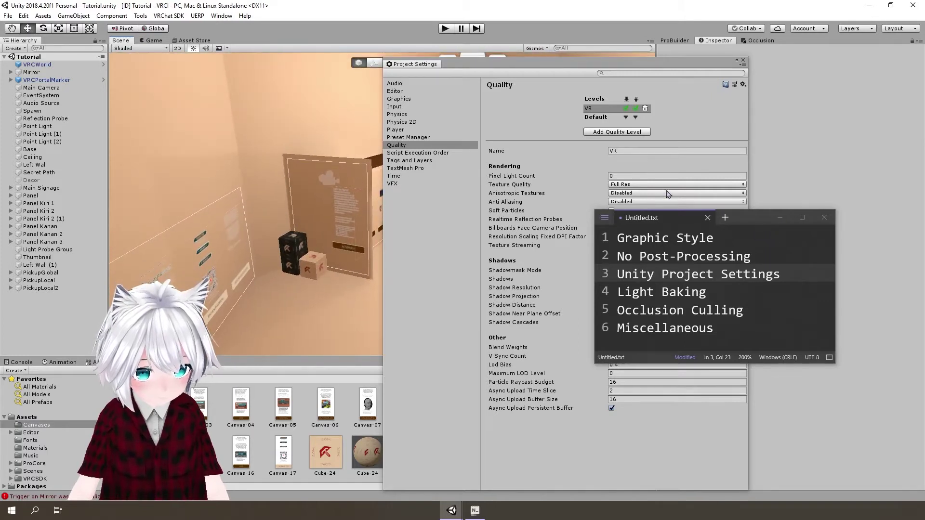
- Set Anisotropic Textures to Forced On and reposition the Project Settings window over the scene
click(623, 193)
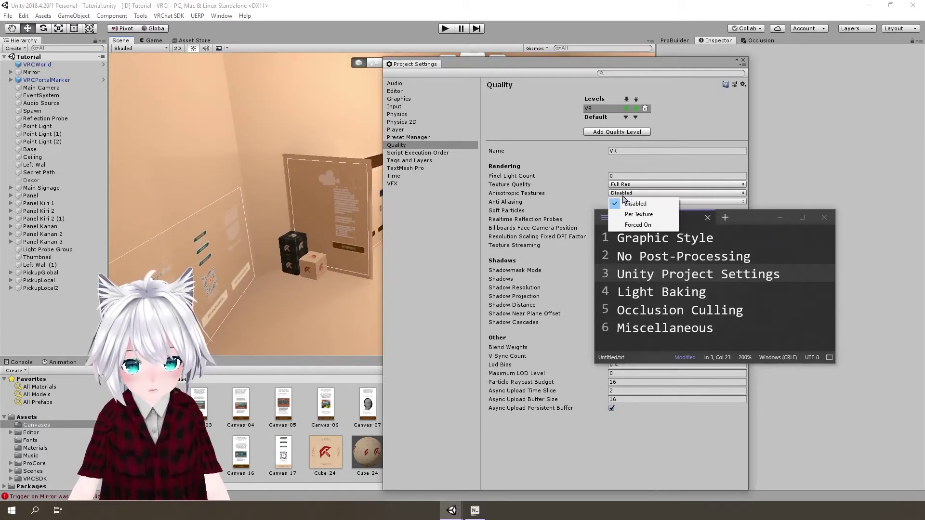
click(637, 225)
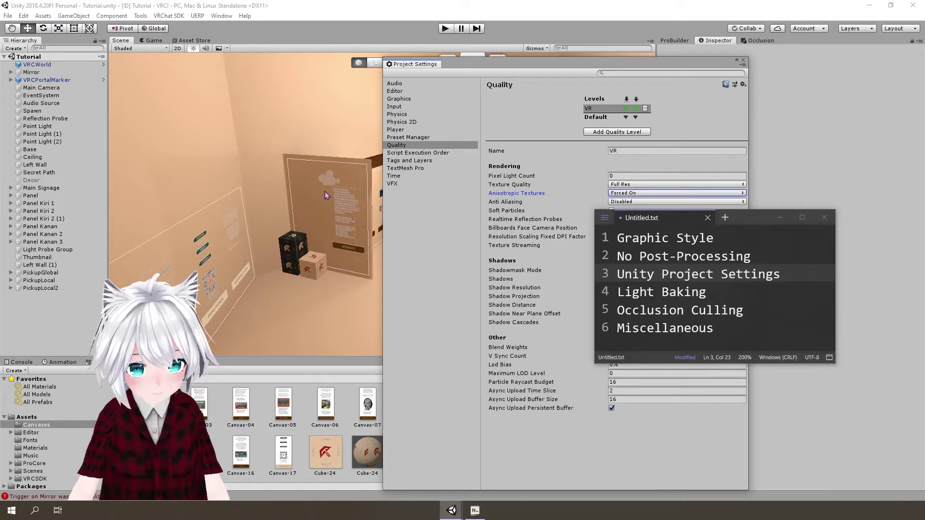
drag(654, 62, 675, 55)
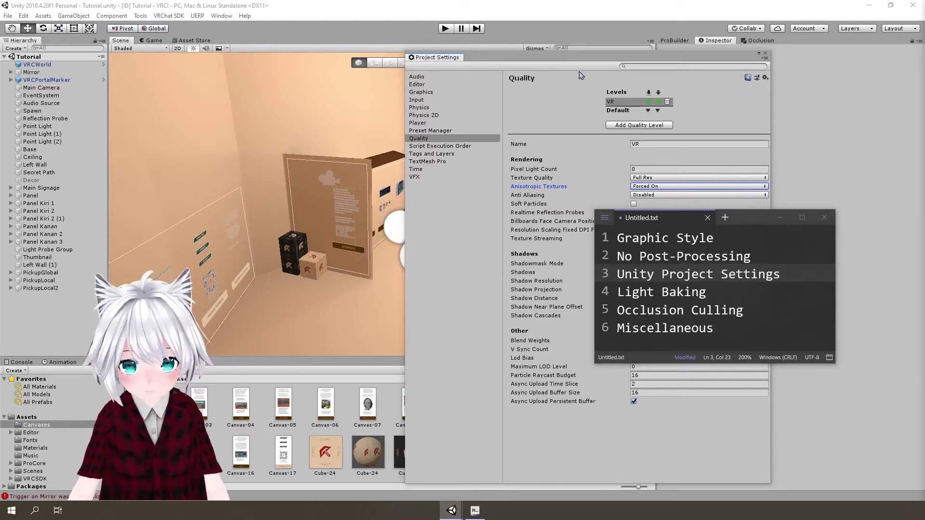
drag(577, 60, 400, 60)
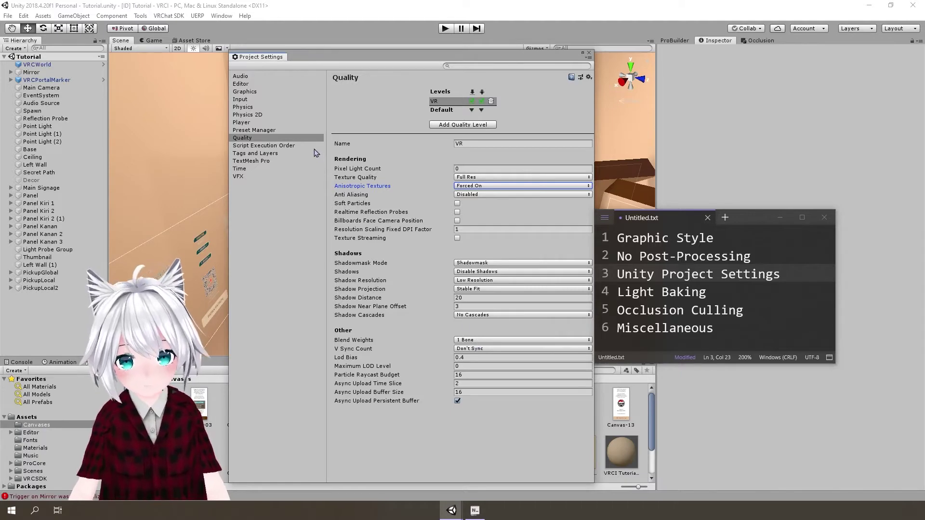
- Show the Graphics project settings and examine the HDR Mode options for the Low (Tier1) and Medium (Tier 2) settings
click(248, 93)
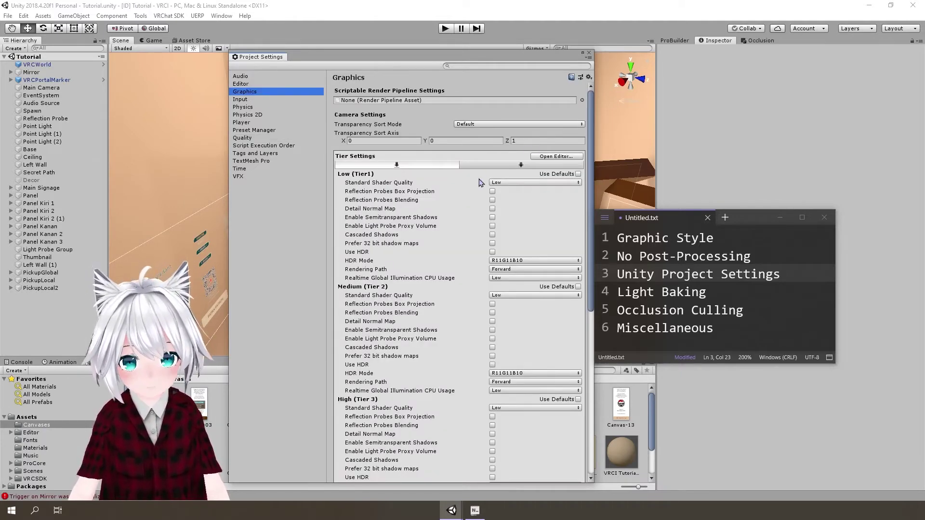
scroll(460, 282, down, 4)
scroll(458, 288, up, 2)
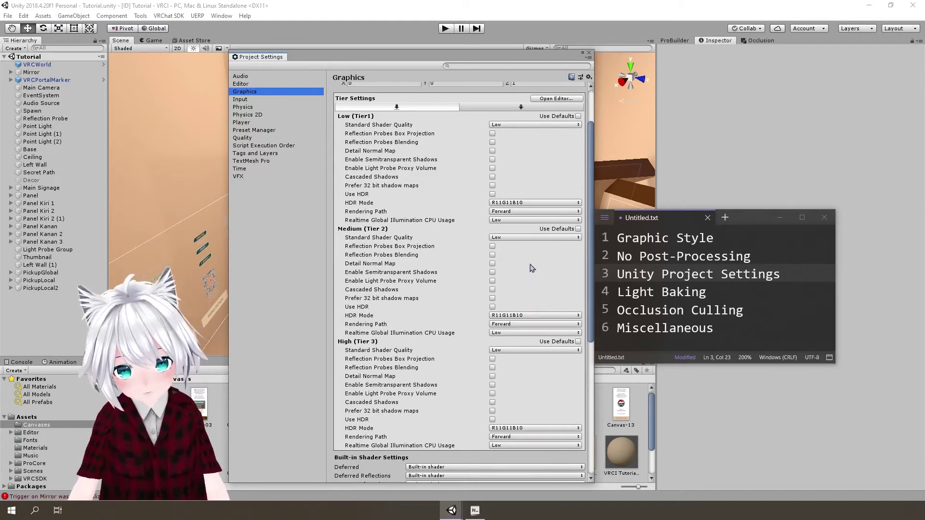
click(512, 206)
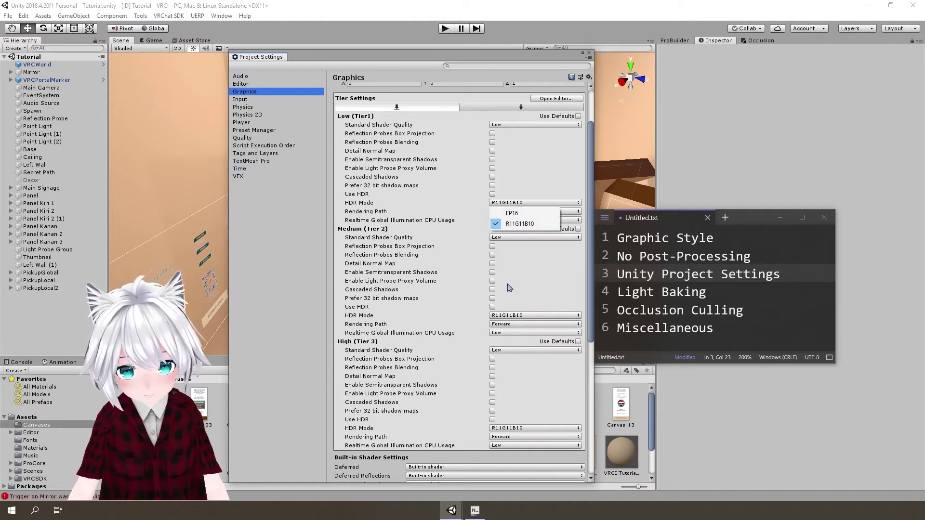
click(523, 429)
click(542, 315)
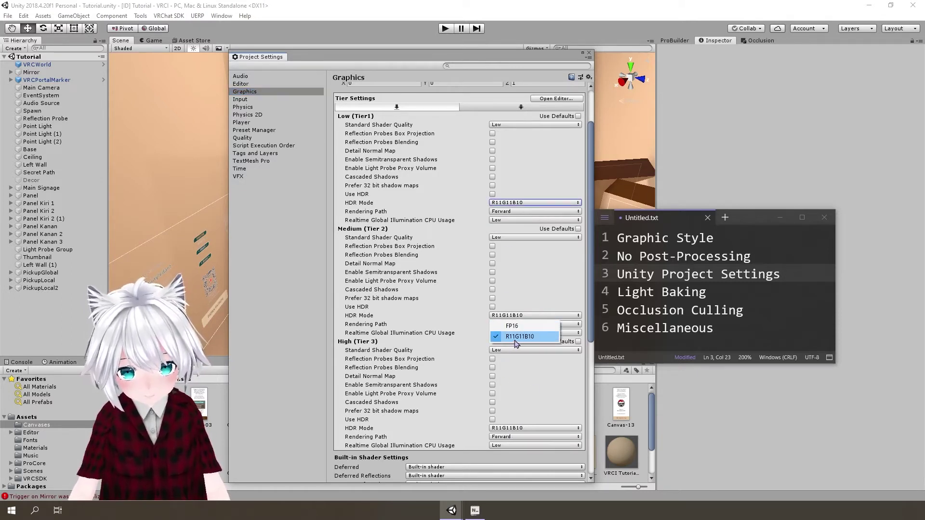
click(551, 314)
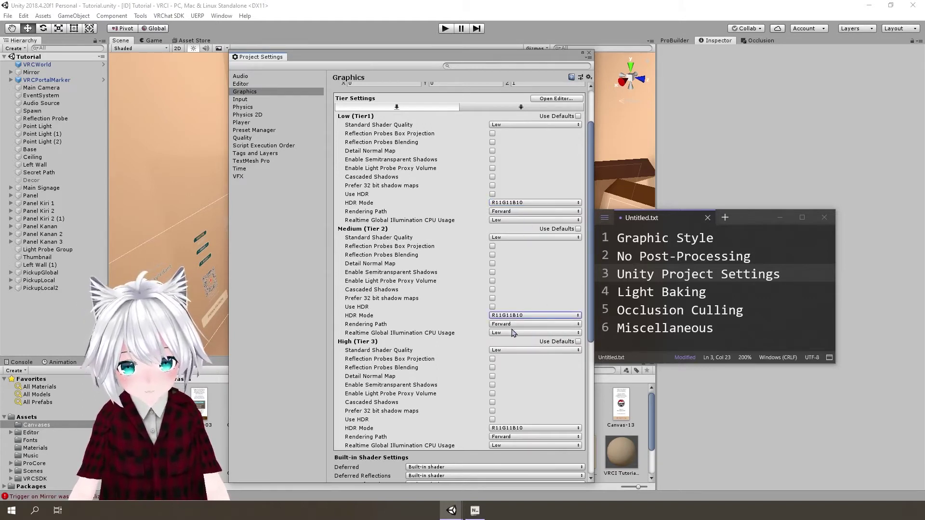
- Examine the Realtime Global Illumination CPU Usage options for High (Tier 3), plus the built-in shader and shader stripping settings
click(510, 446)
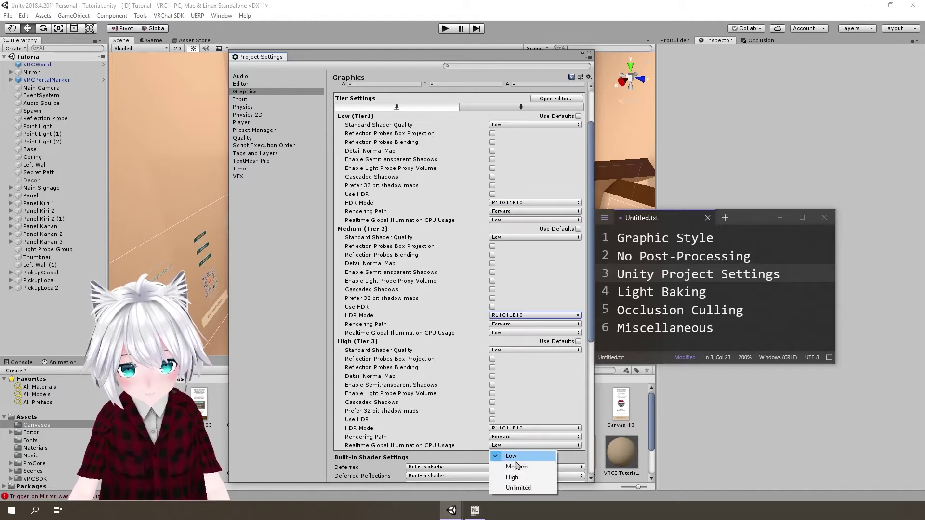
click(510, 455)
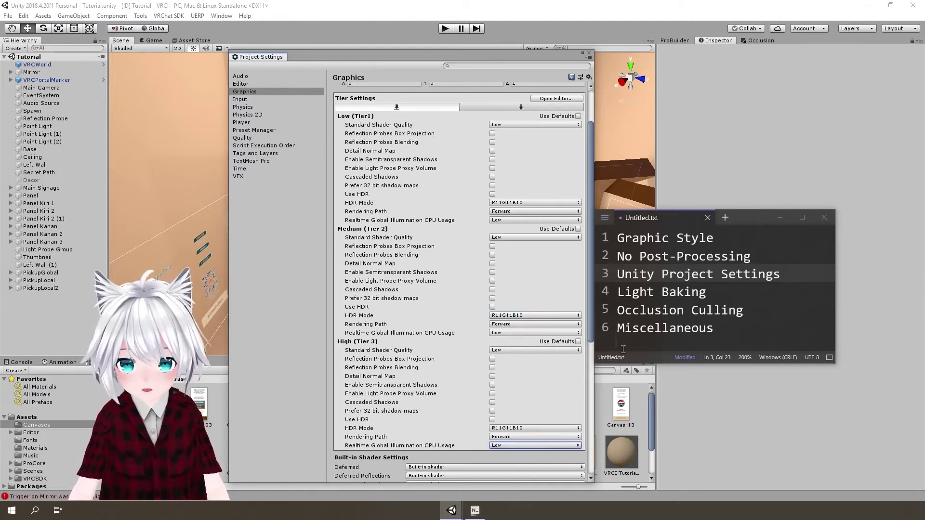
scroll(431, 269, down, 5)
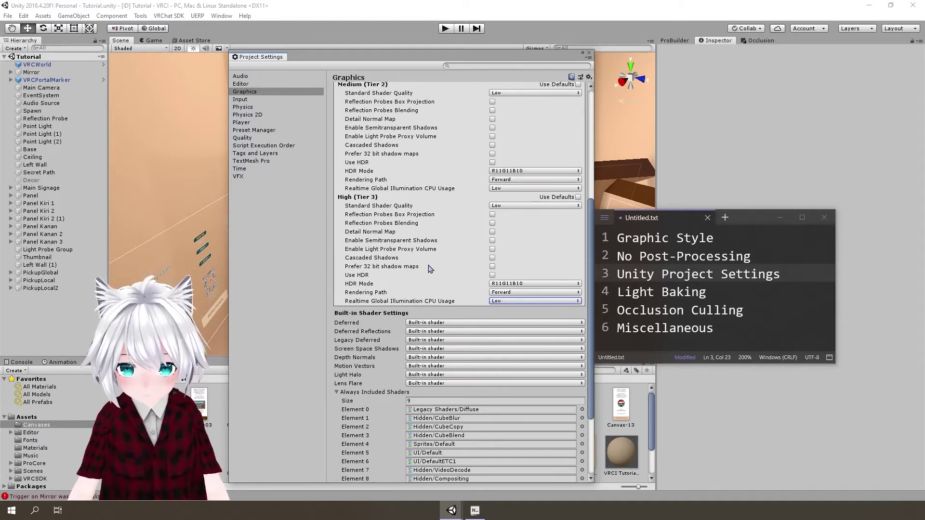
scroll(430, 269, down, 3)
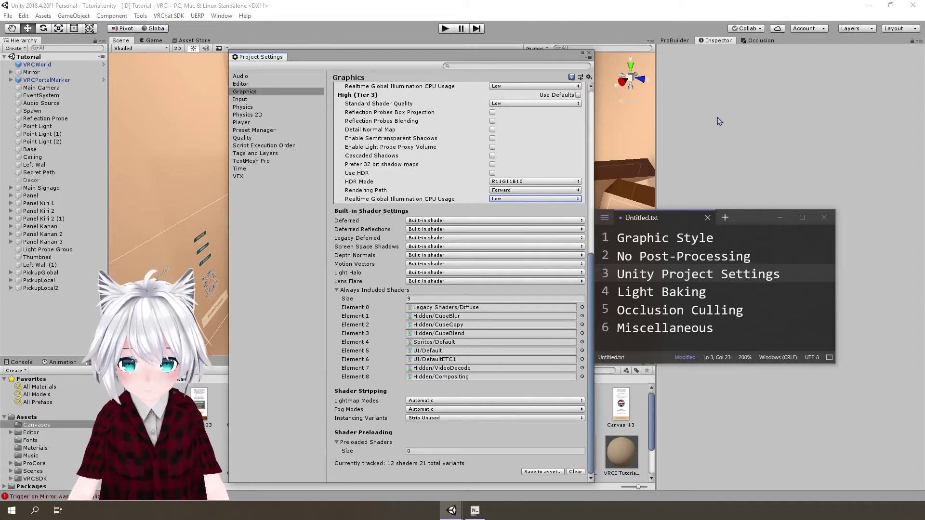
- Mark the Light Baking line in the notes and close Project Settings to look over the room in the scene
click(723, 299)
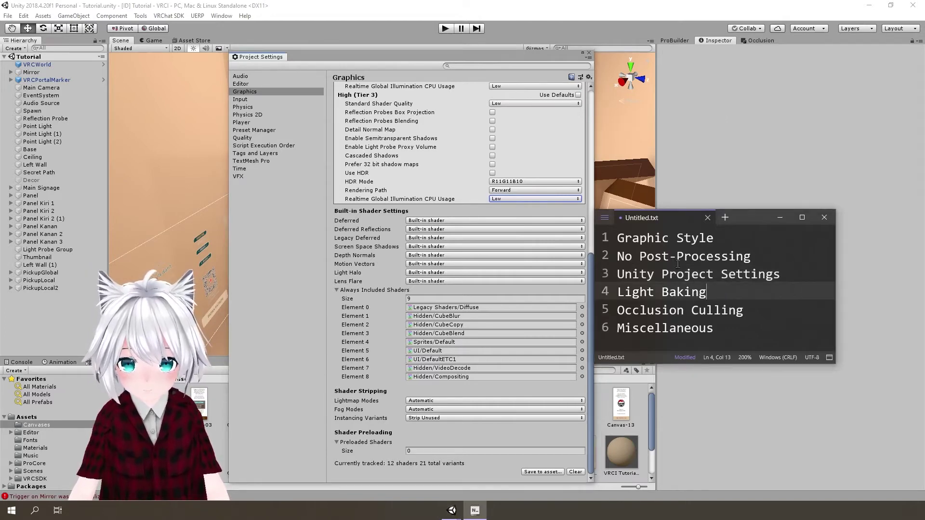
click(590, 53)
mouse_move(529, 256)
right_down()
mouse_move(584, 266)
mouse_move(483, 233)
mouse_move(491, 279)
mouse_move(552, 233)
mouse_move(568, 198)
mouse_move(554, 242)
mouse_move(553, 196)
mouse_move(547, 235)
mouse_move(521, 171)
mouse_move(523, 148)
mouse_move(469, 342)
mouse_move(513, 192)
mouse_move(515, 269)
mouse_move(526, 251)
right_up()
key(w)
key(d)
key(w)
key(a)
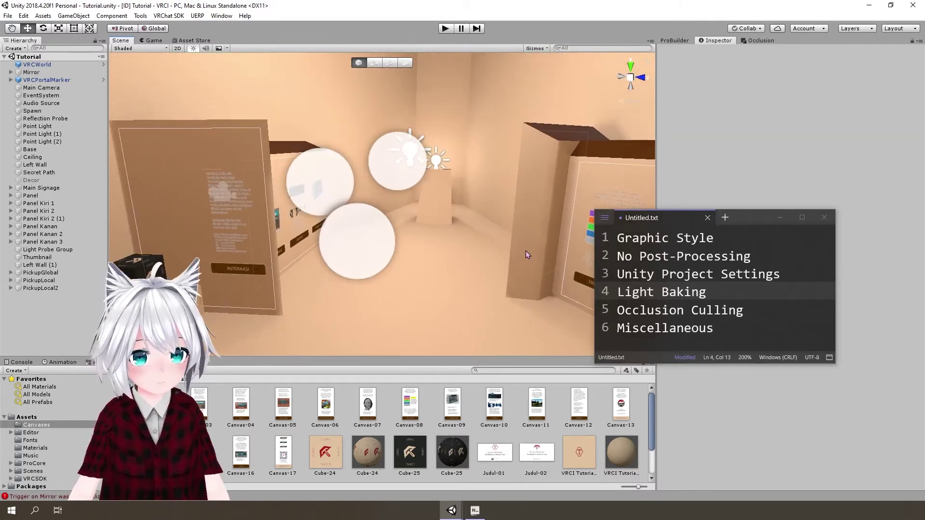
- Open the Lighting settings and place their window over the scene beside the notes
click(25, 16)
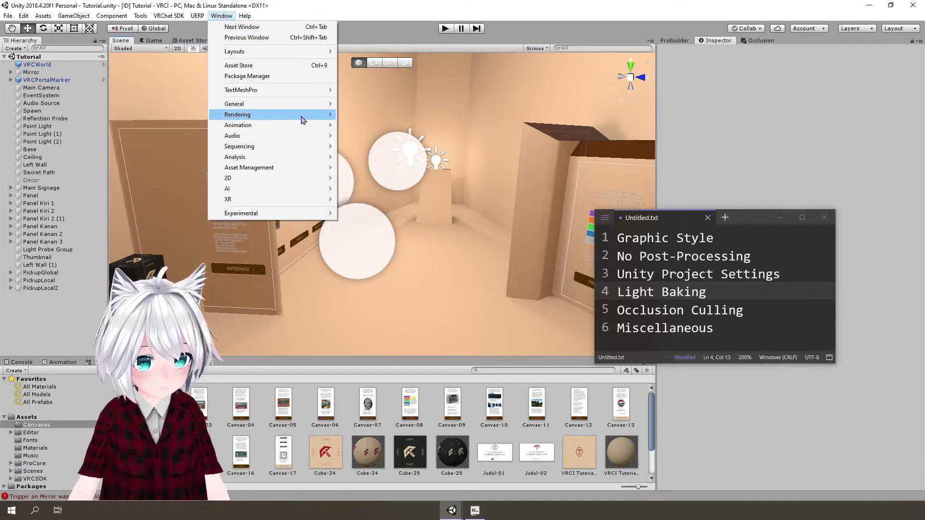
mouse_move(324, 118)
click(356, 115)
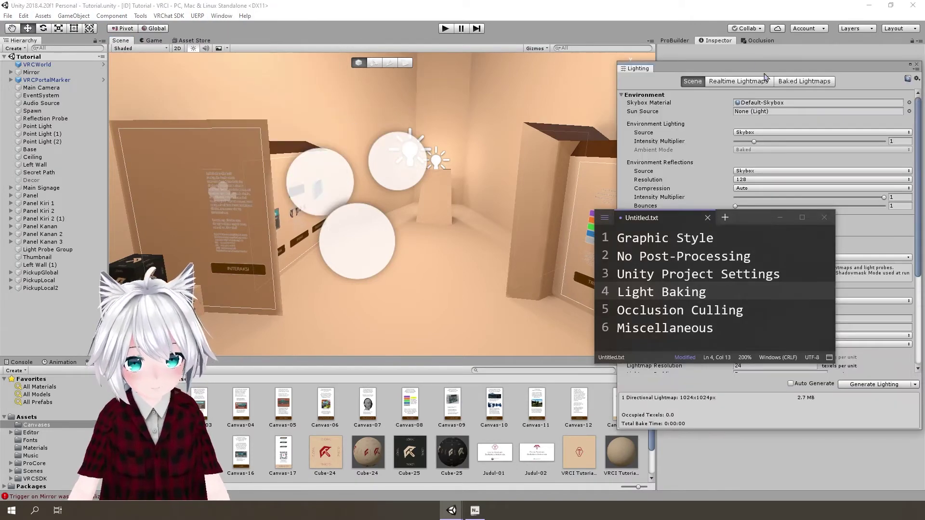
drag(775, 71, 388, 91)
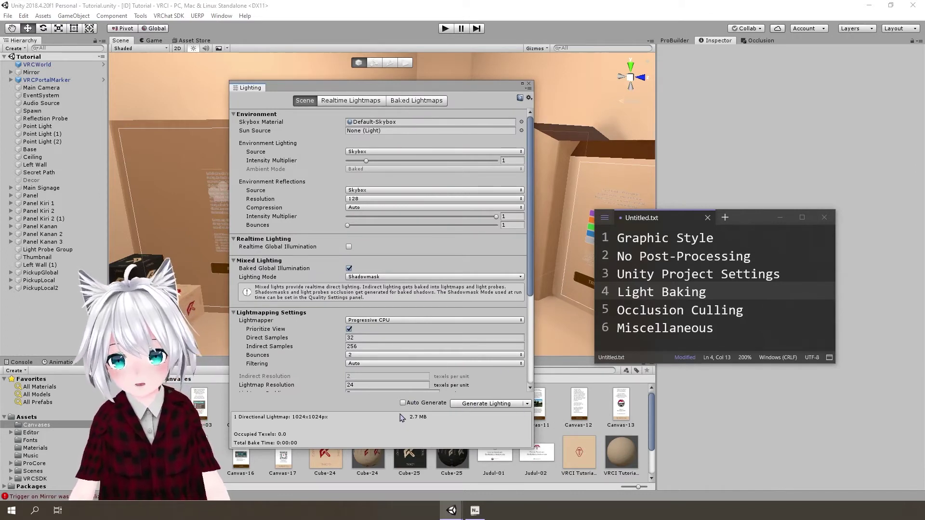
- Examine the Generate Lighting options and the Lightmapping Settings of the scene
click(527, 404)
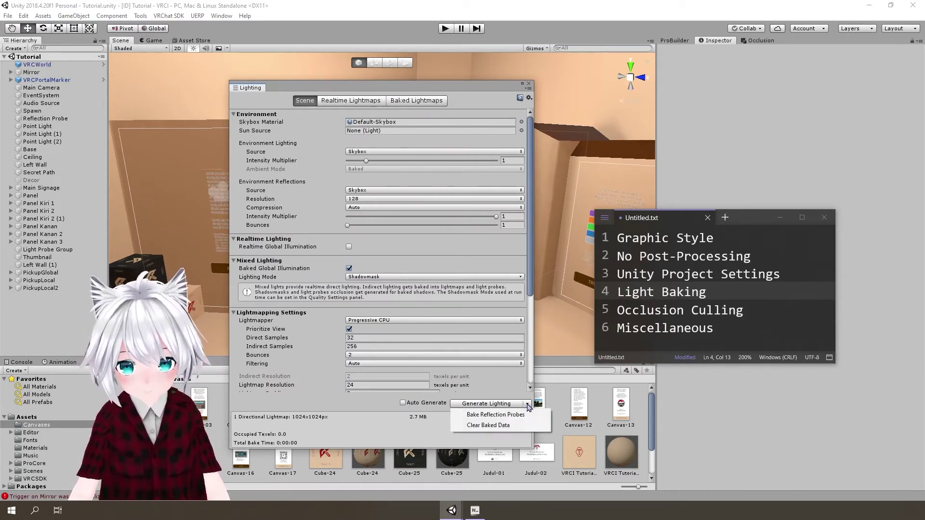
click(428, 440)
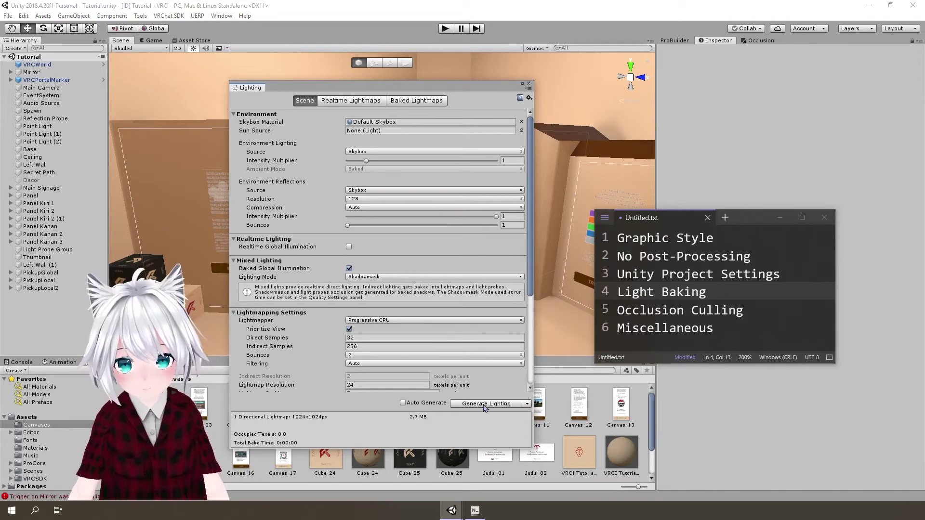
scroll(311, 245, down, 3)
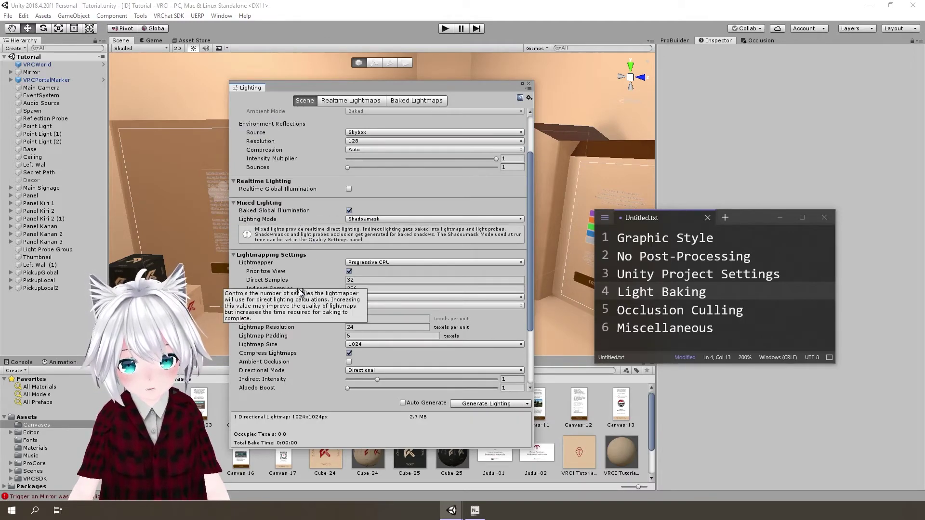
scroll(299, 291, up, 3)
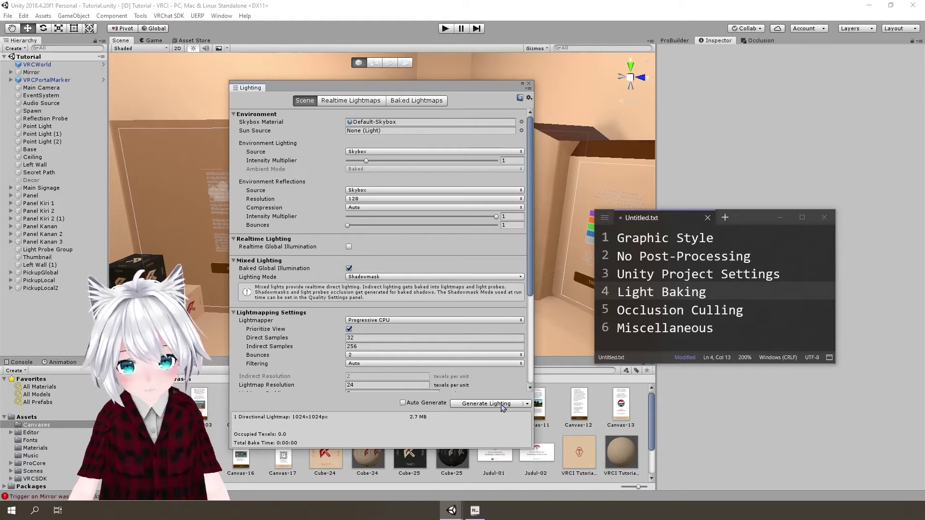
- Close the Lighting window and inspect the room and its point lights from other angles
click(529, 84)
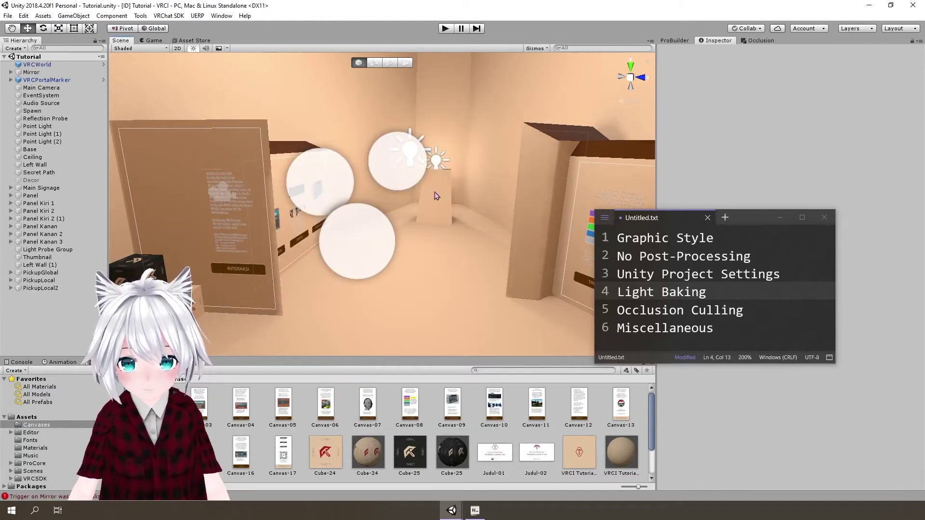
alt+drag(435, 192, 126, 235)
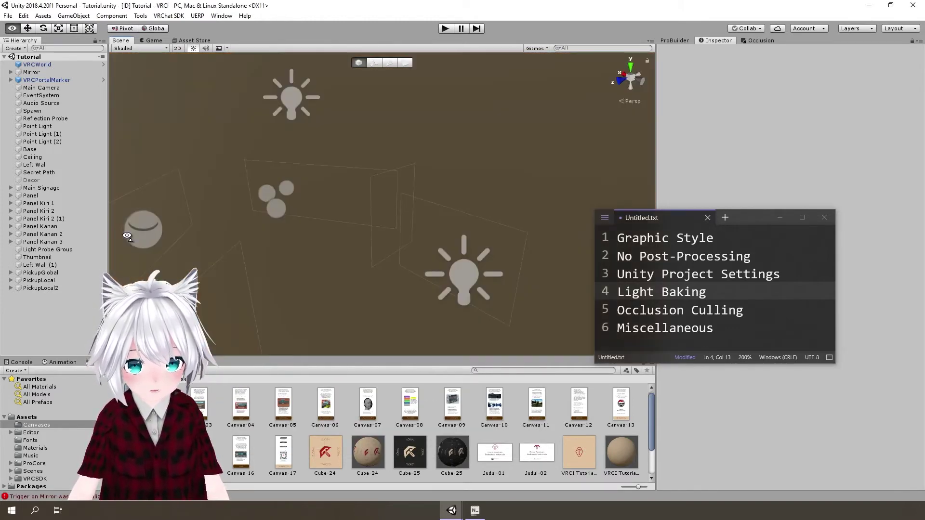
key(w)
right_drag(126, 236, 863, 145)
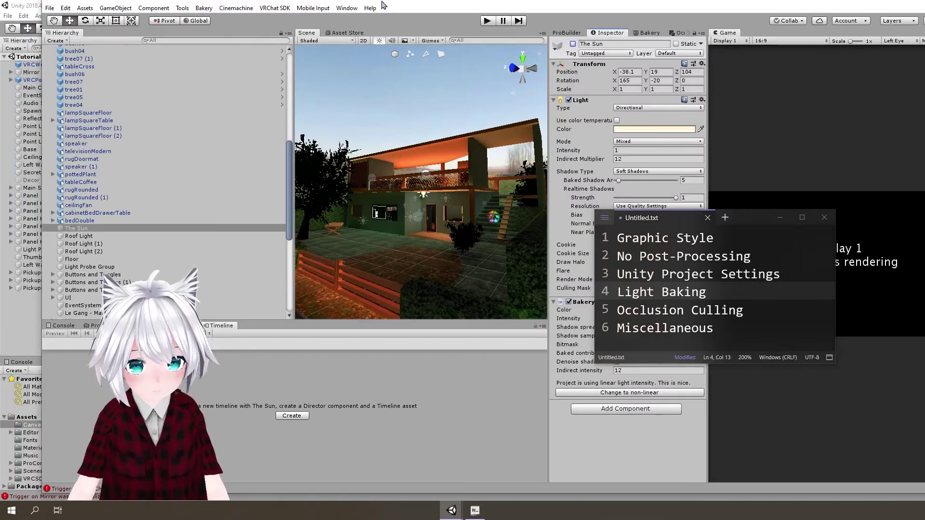
- Show the Bakery GPU Lightmapper settings in the house project and inspect the lighting on the house
click(650, 33)
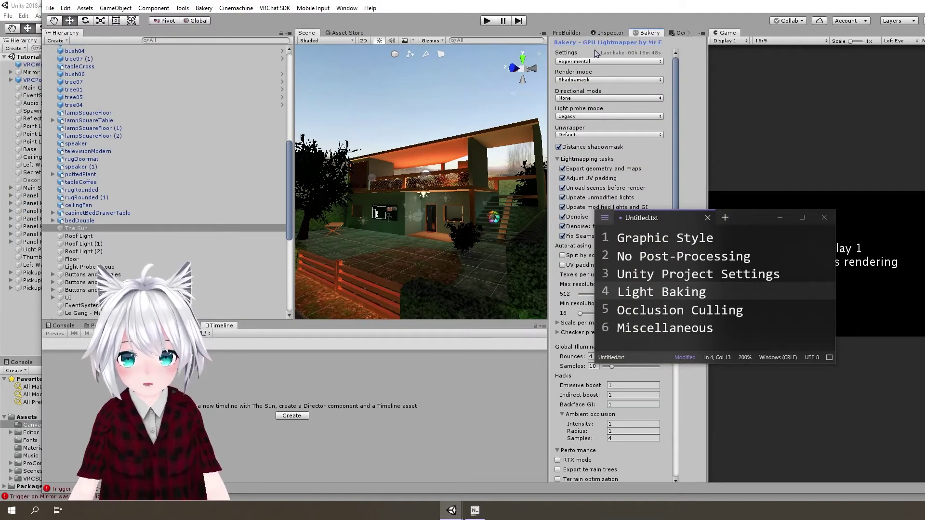
mouse_move(679, 83)
mouse_down()
mouse_move(673, 239)
mouse_move(674, 77)
mouse_move(677, 283)
mouse_move(677, 67)
mouse_up()
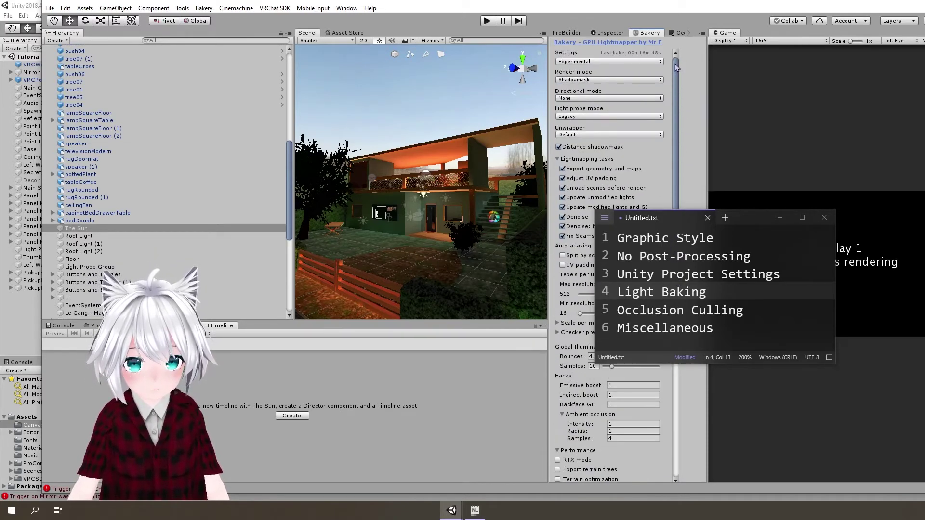
right_drag(486, 139, 456, 157)
right_drag(519, 160, 521, 204)
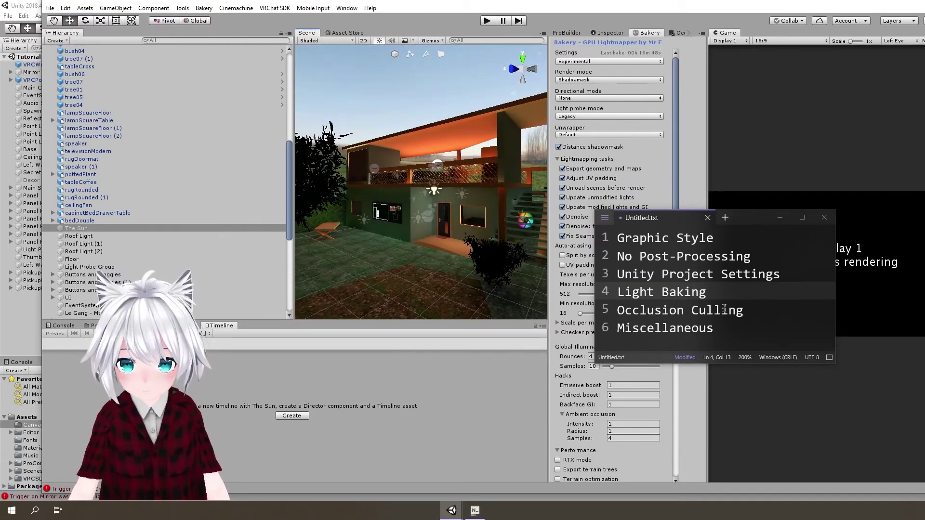
- Mark the Occlusion Culling line in the notes and view the culling.gif comparison in Photos
click(767, 310)
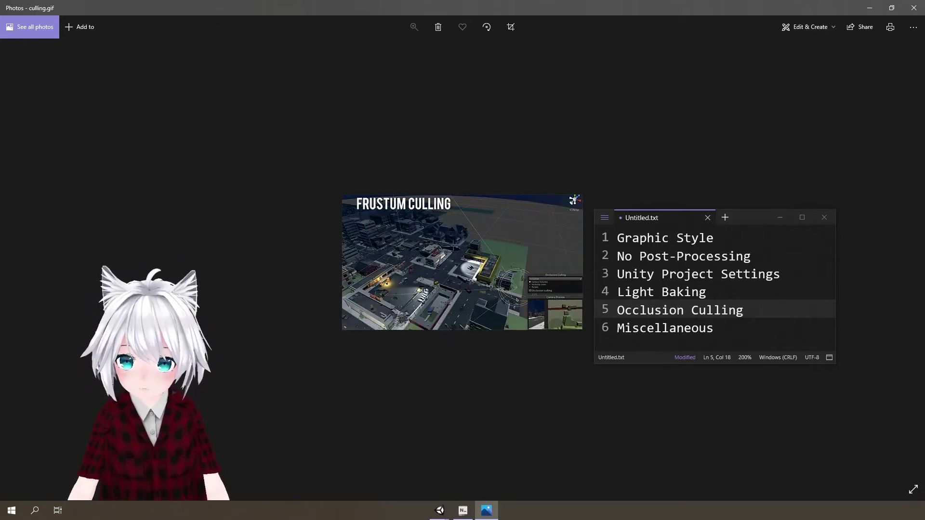
click(791, 318)
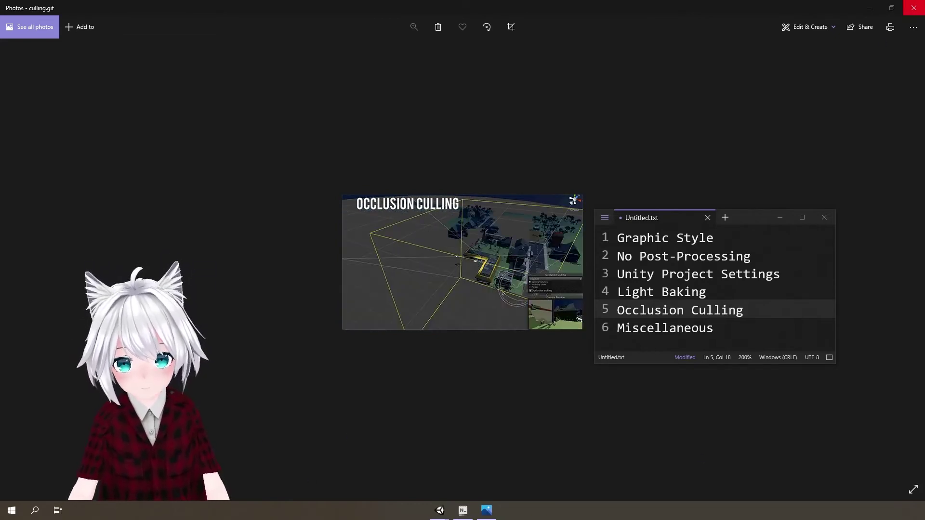
click(914, 8)
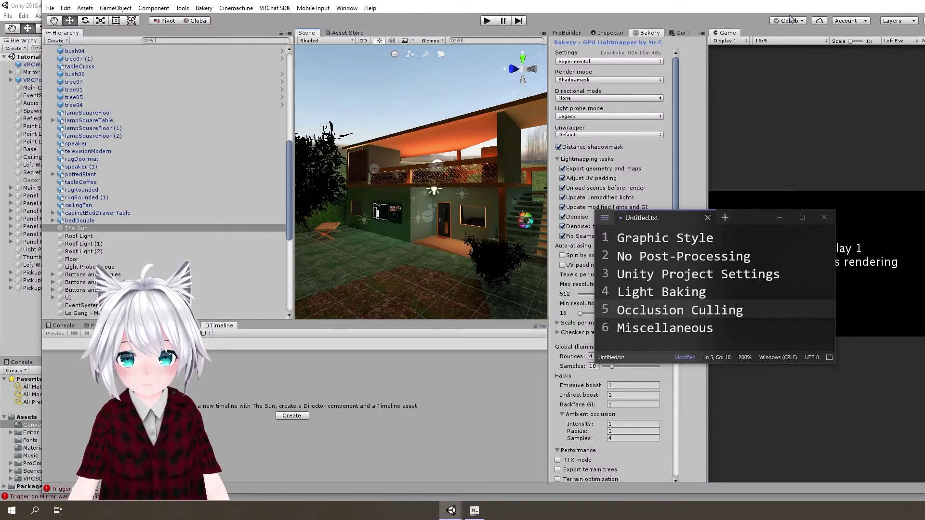
- Switch back to the Tutorial project in Unity and open its Occlusion Culling settings
mouse_move(453, 511)
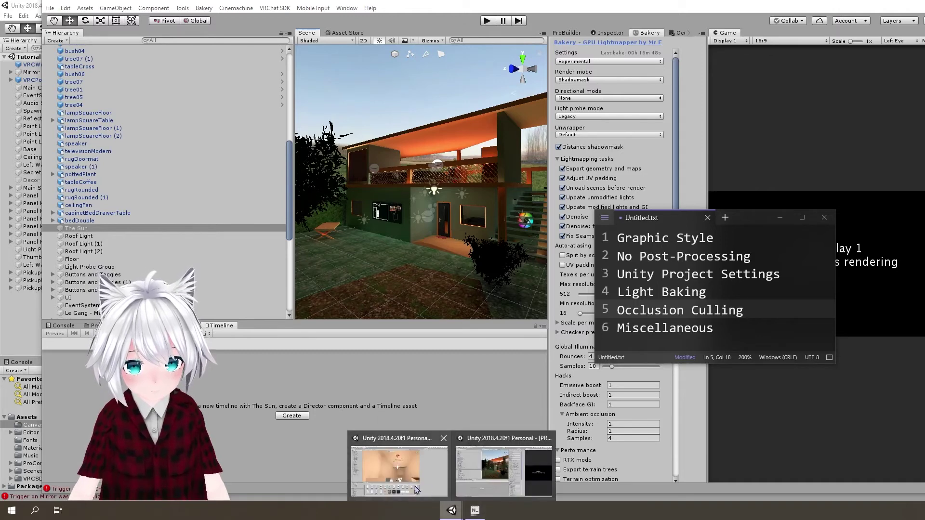
click(501, 472)
right_drag(528, 220, 617, 303)
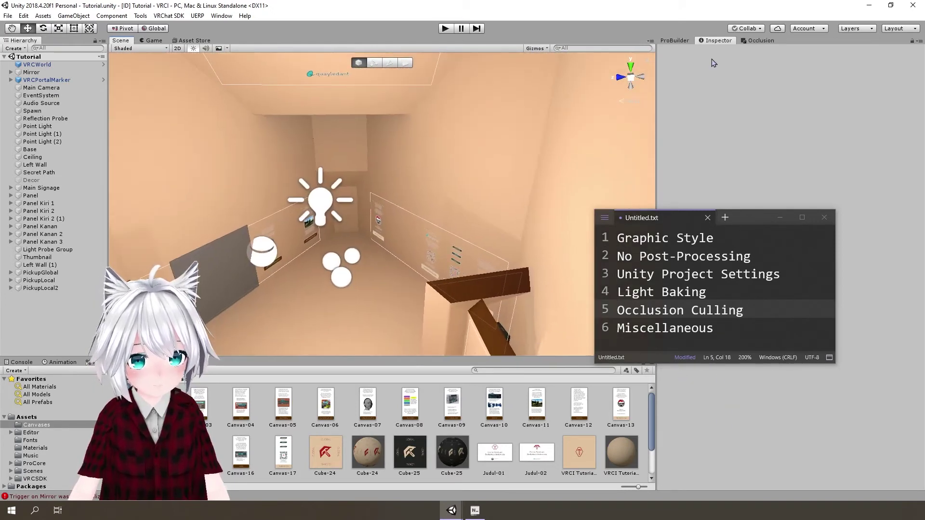
click(757, 41)
click(219, 16)
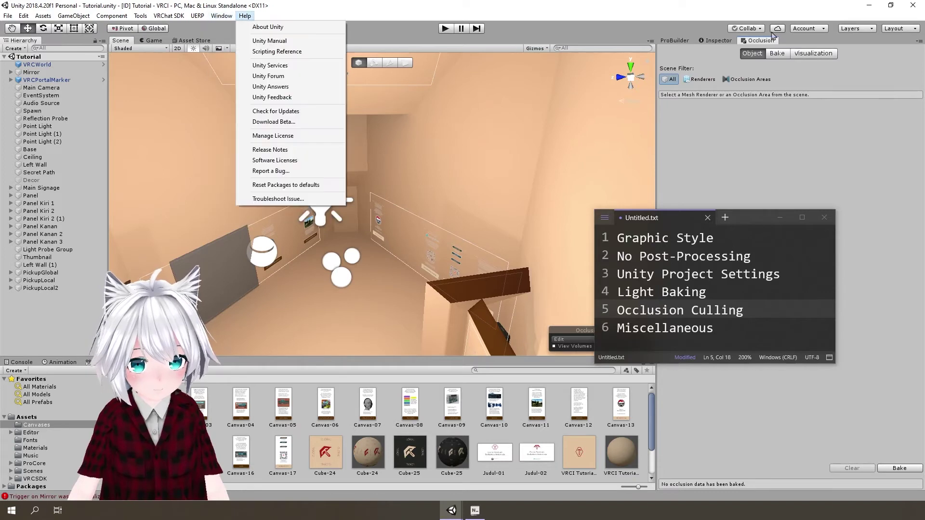
click(219, 15)
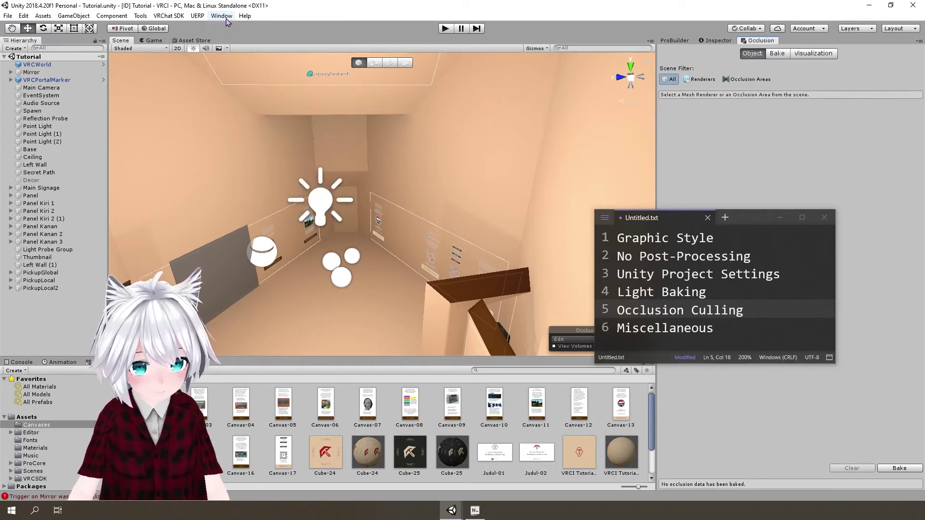
click(227, 19)
mouse_move(291, 110)
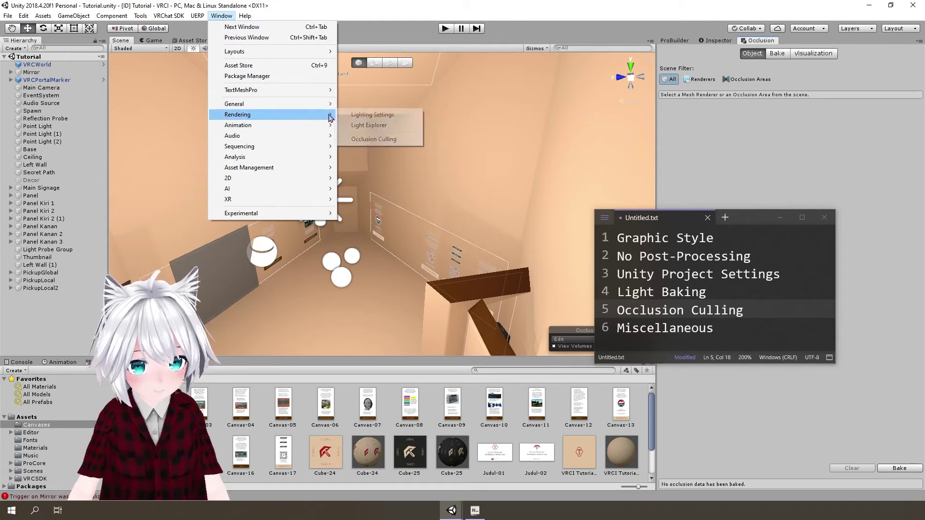
click(378, 139)
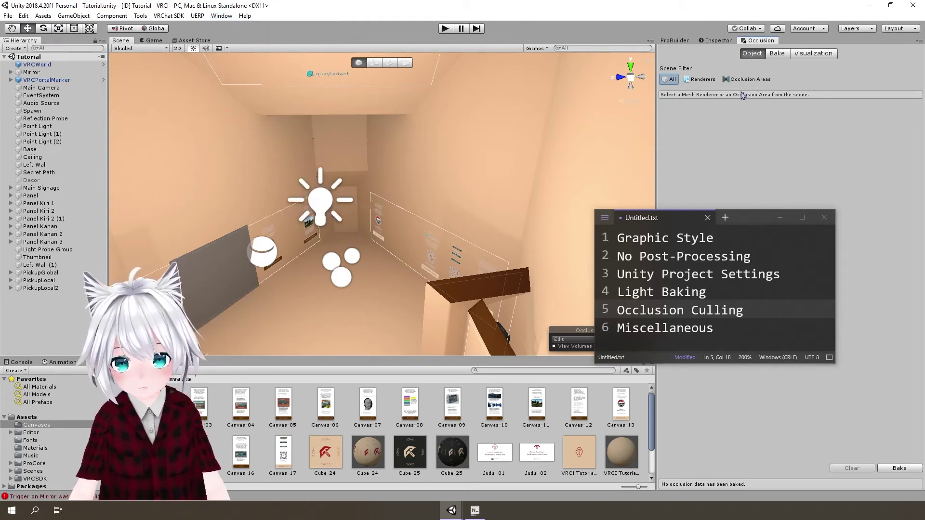
- Filter the scene by Occlusion Areas and create a new occlusion area
right_drag(648, 136, 539, 248)
click(763, 80)
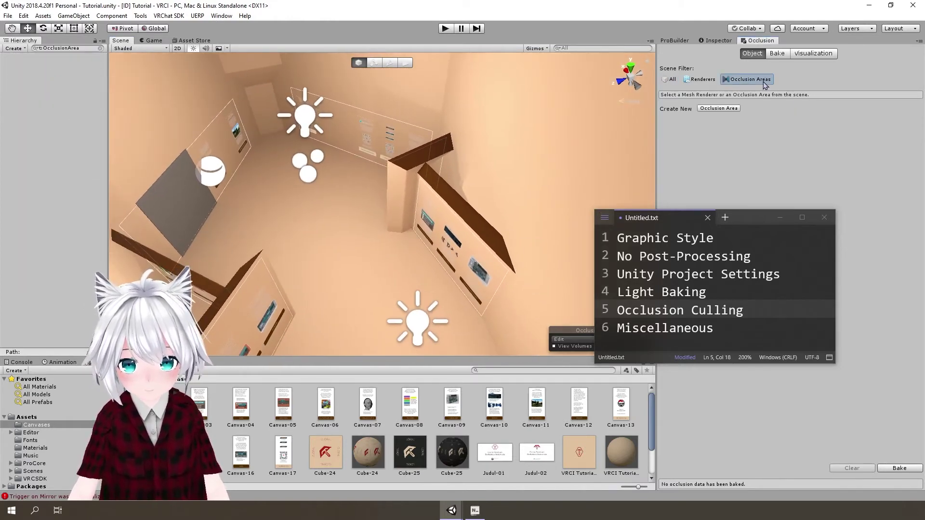
click(713, 111)
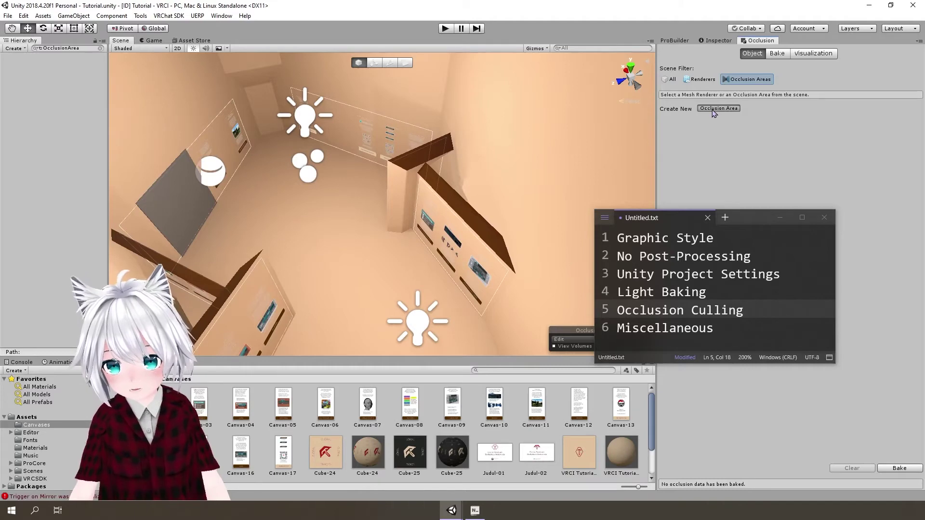
- Stretch the bounds of the new occlusion area across the room and check its coverage from several angles
right_drag(513, 177, 387, 218)
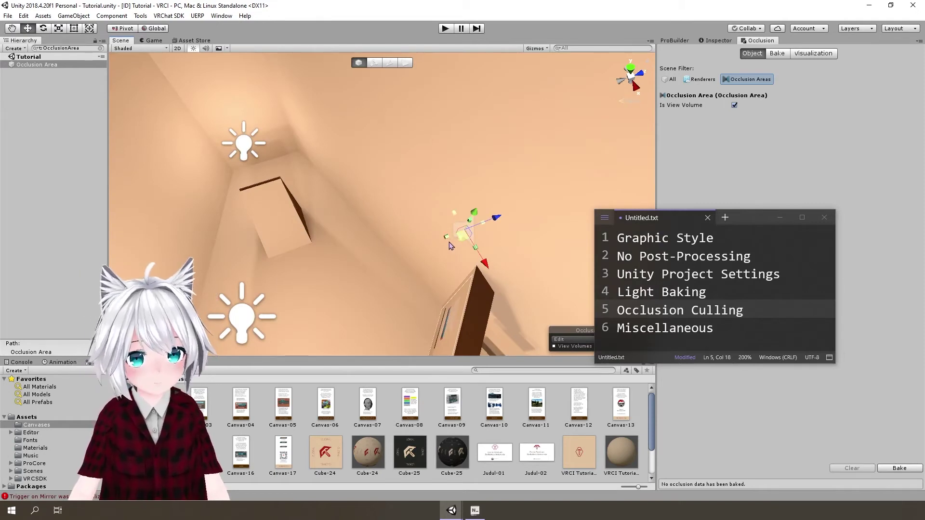
right_drag(450, 276, 386, 295)
key(s)
drag(359, 215, 318, 219)
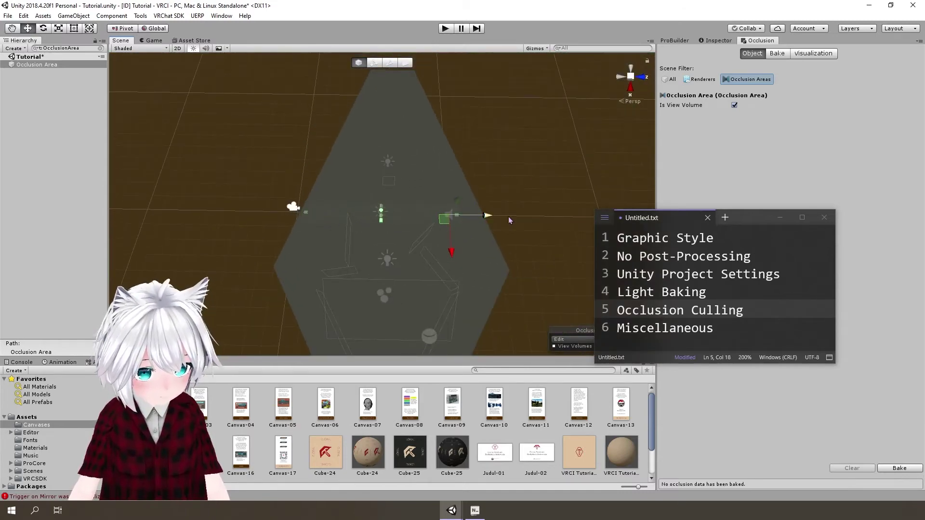
right_drag(507, 216, 297, 296)
key(w)
key(s)
right_drag(504, 206, 417, 178)
right_drag(366, 157, 573, 220)
key(w)
right_drag(454, 221, 512, 259)
scroll(401, 154, down, 5)
right_drag(357, 209, 412, 155)
scroll(413, 155, up, 5)
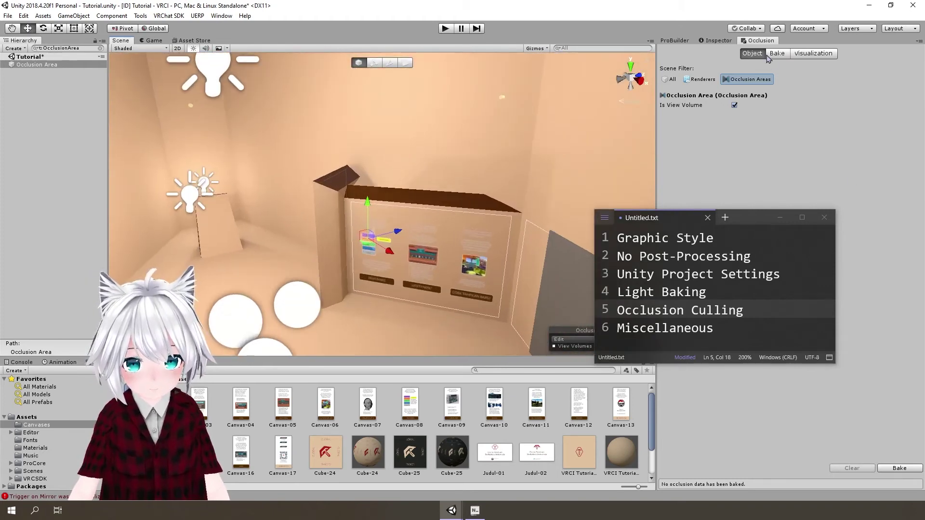
- Bake the occlusion culling data with the existing parameters and inspect the culling visualization around the wall panels
click(778, 54)
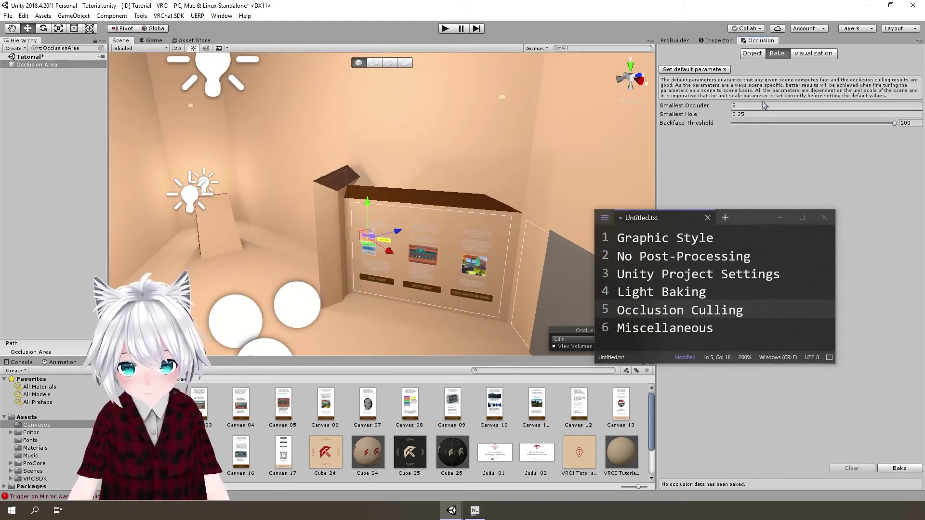
alt+drag(440, 156, 375, 177)
right_drag(375, 178, 403, 186)
key(w)
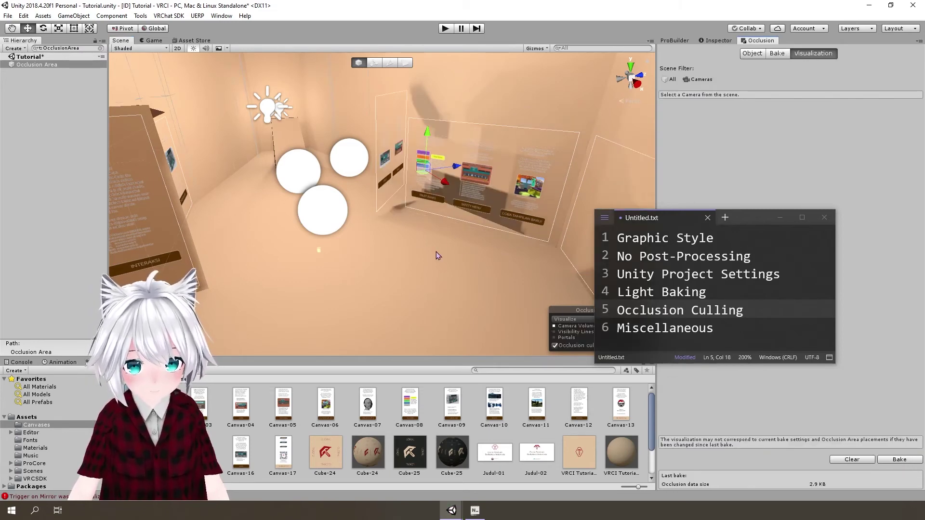
- Filter the scene by cameras in the occlusion visualization and select the Main Camera
alt+drag(520, 244, 479, 244)
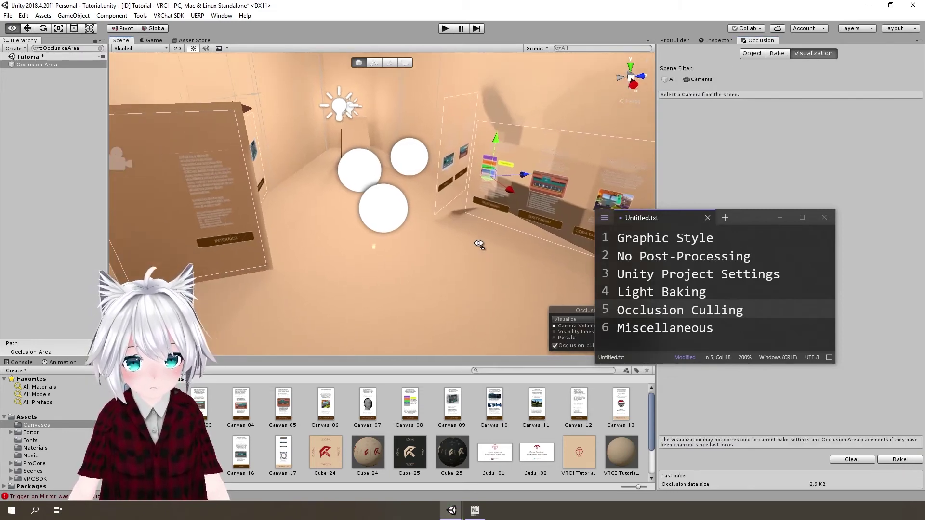
key(s)
mouse_move(478, 244)
right_down()
mouse_move(448, 242)
mouse_move(455, 234)
mouse_move(467, 243)
mouse_move(485, 203)
mouse_move(516, 216)
mouse_move(477, 229)
right_up()
key(w)
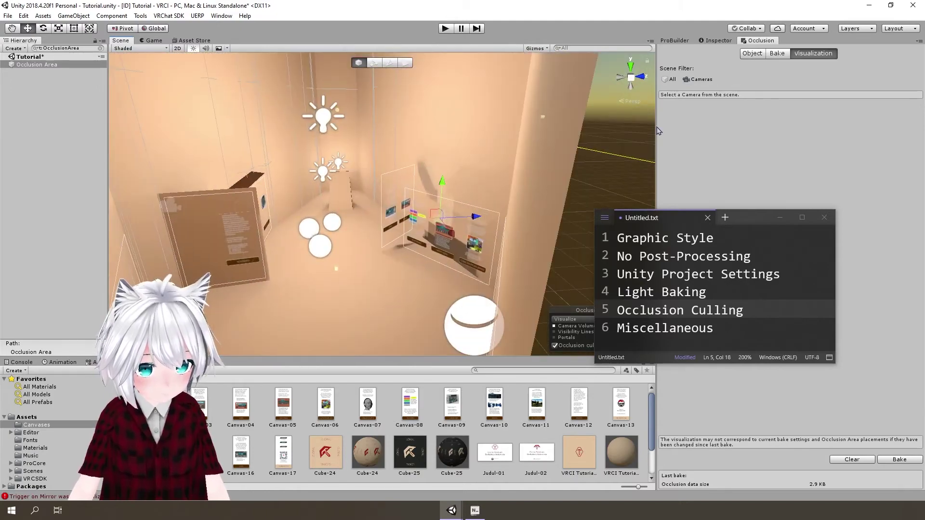
click(699, 79)
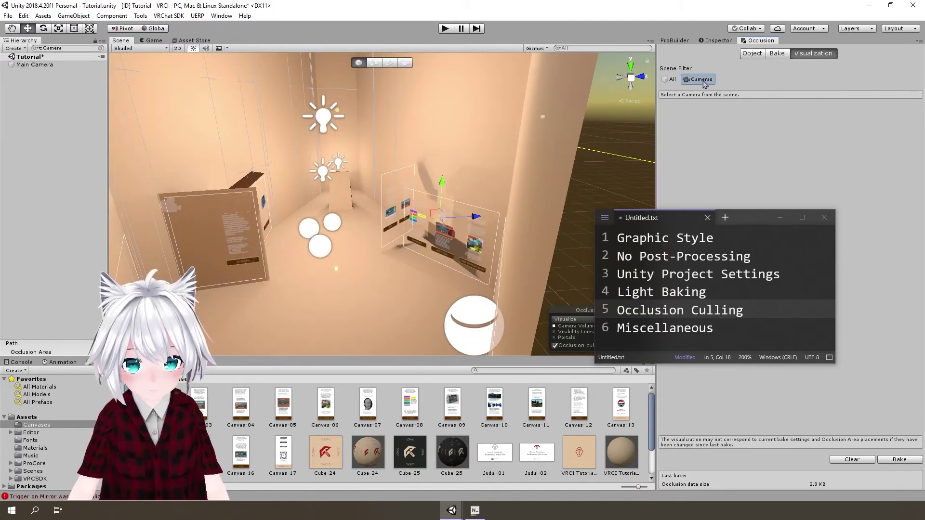
click(46, 65)
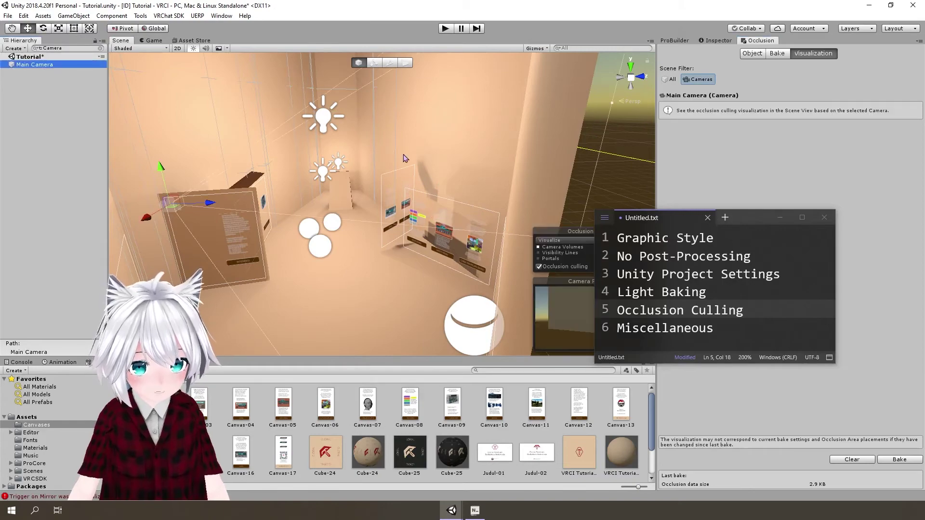
- Examine the Main Camera's occlusion culling from several angles in the room and try shifting the camera
right_drag(405, 159, 544, 137)
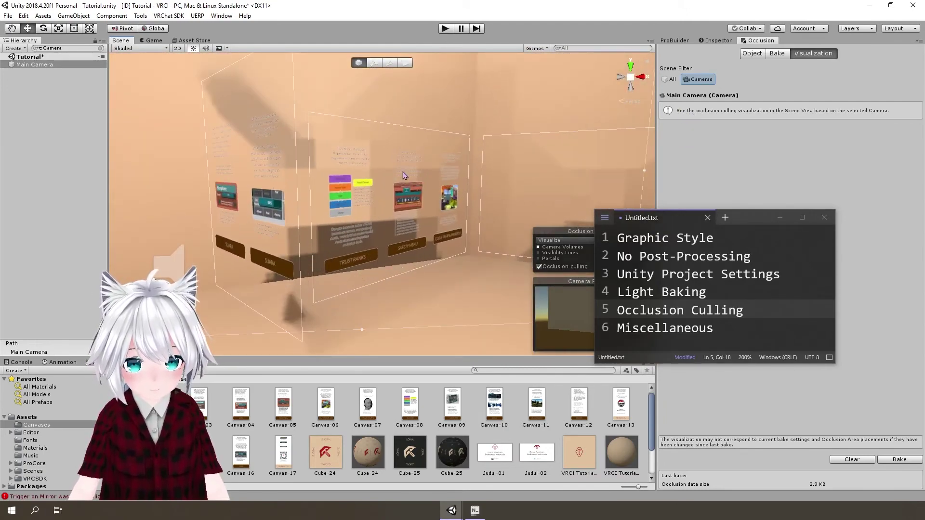
right_drag(424, 144, 366, 46)
right_drag(383, 205, 506, 205)
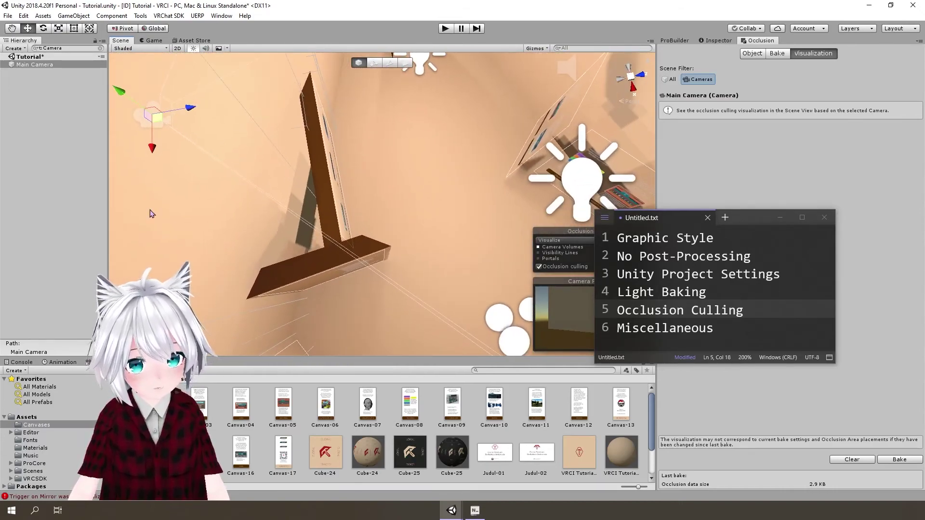
drag(157, 117, 396, 174)
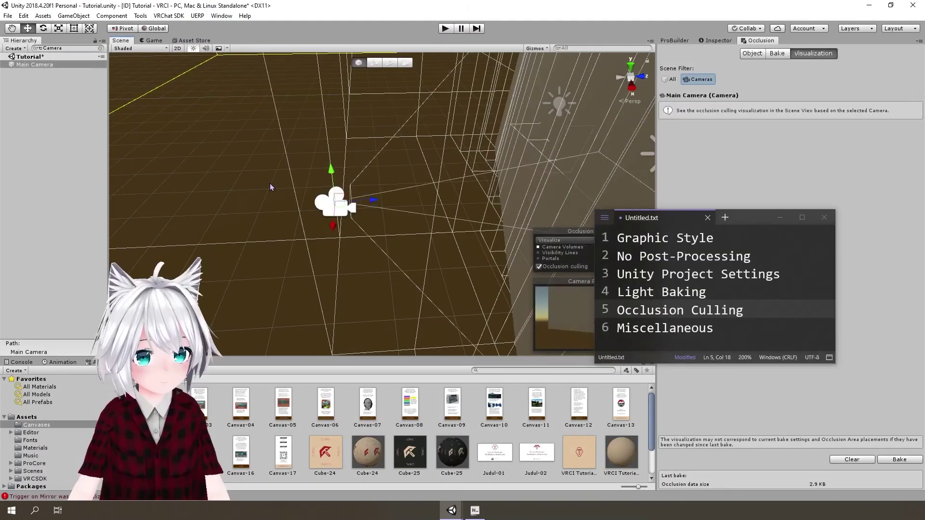
- Deselect the camera, save the Tutorial scene and go to the Miscellaneous line in the notes
click(270, 187)
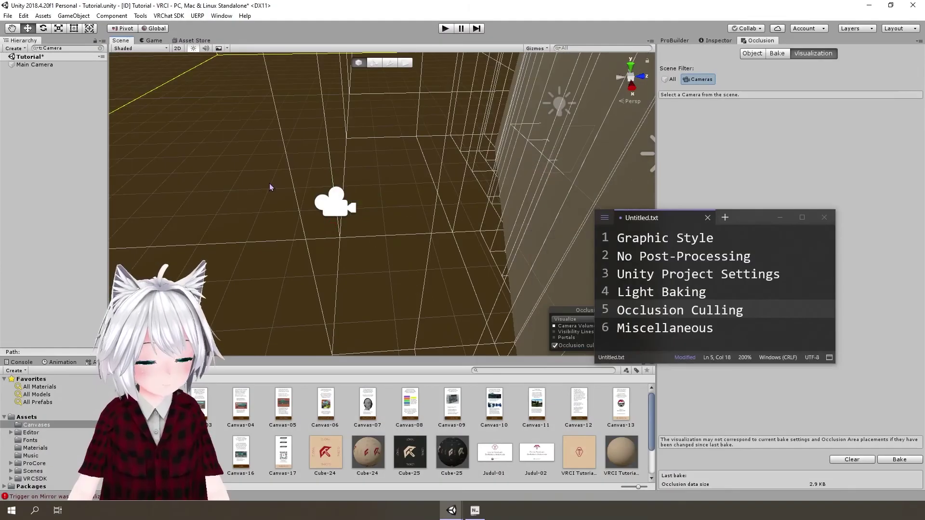
key(ctrl+s)
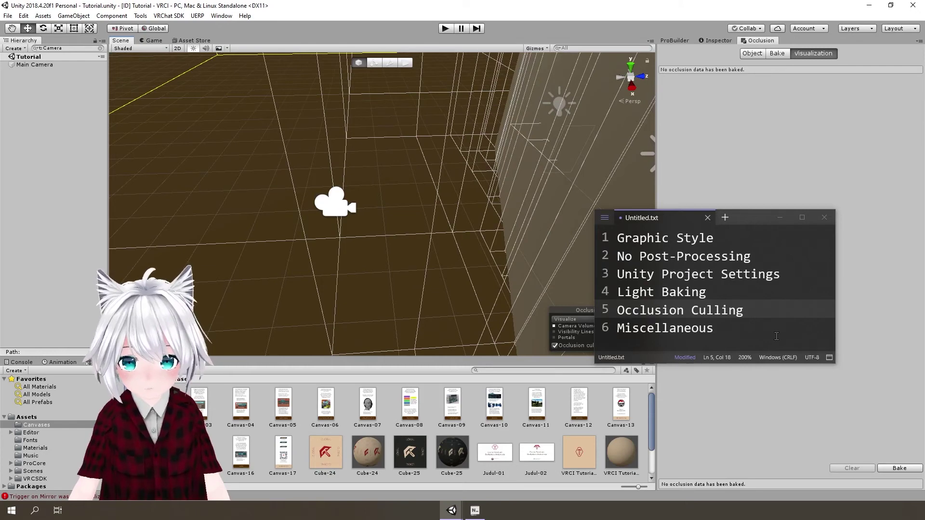
click(765, 331)
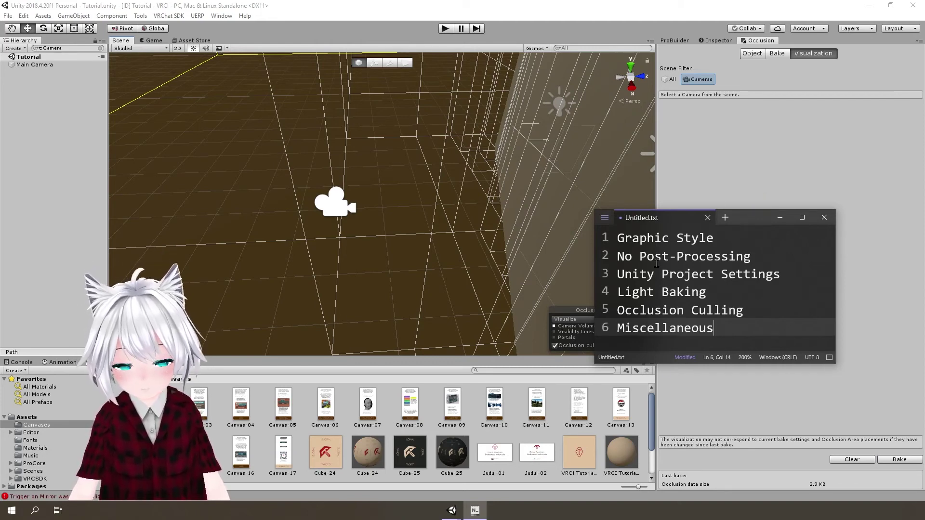
- Minimize the notes and review the GPU instancing option on the Cube-24 and VRCI Tutorial-15 materials
click(367, 461)
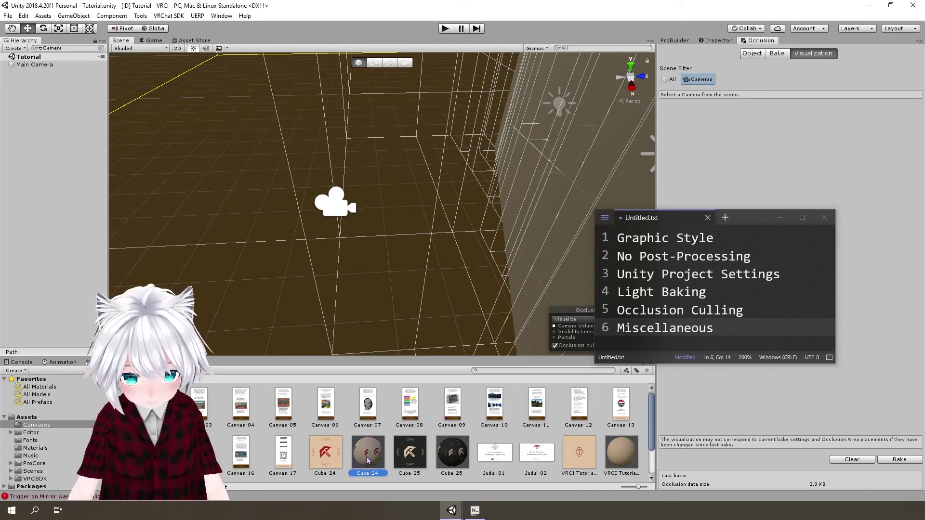
click(722, 42)
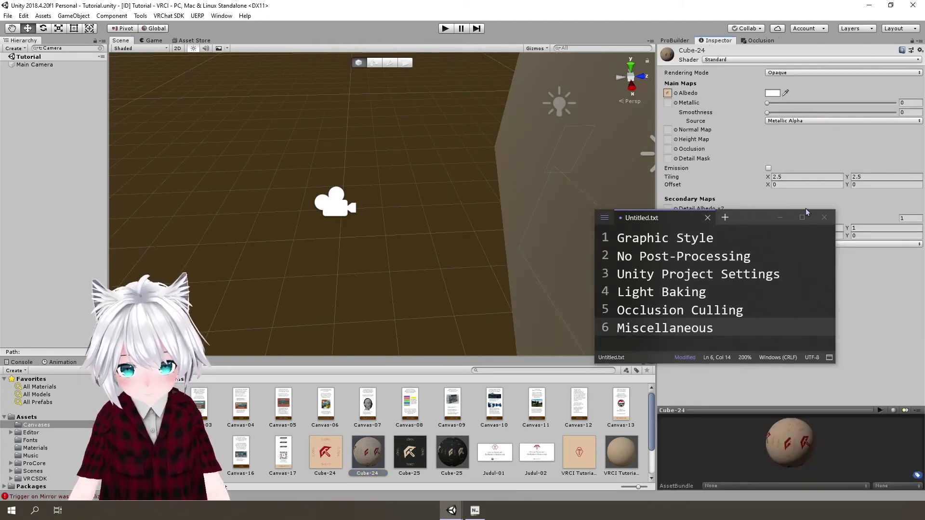
click(780, 218)
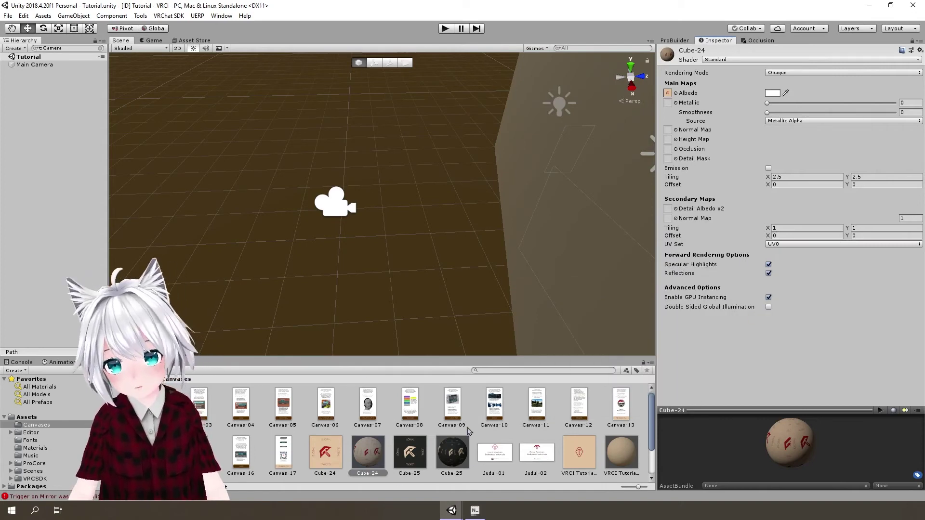
click(470, 448)
click(629, 465)
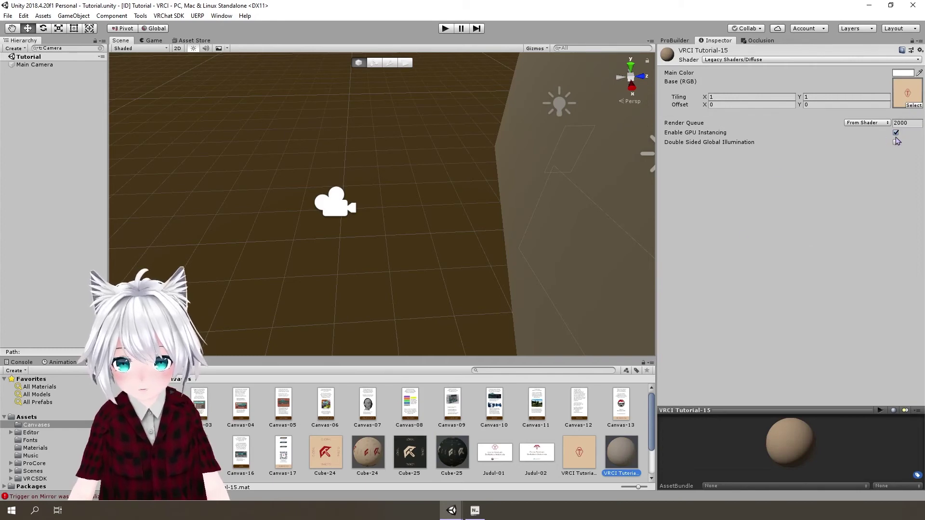
right_drag(500, 220, 451, 114)
key(w)
key(s)
key(w)
key(s)
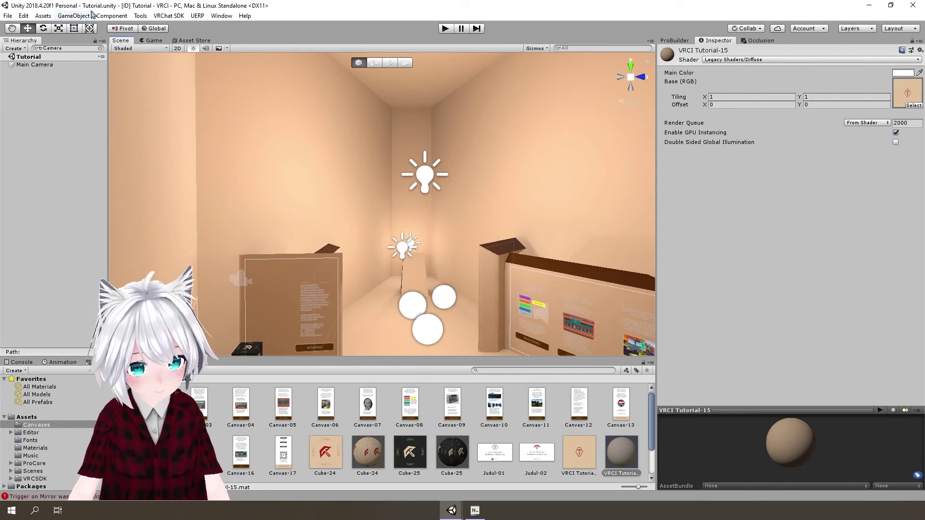
- Open the Profiler, move its window off the scene view and run the scene in play mode
click(216, 17)
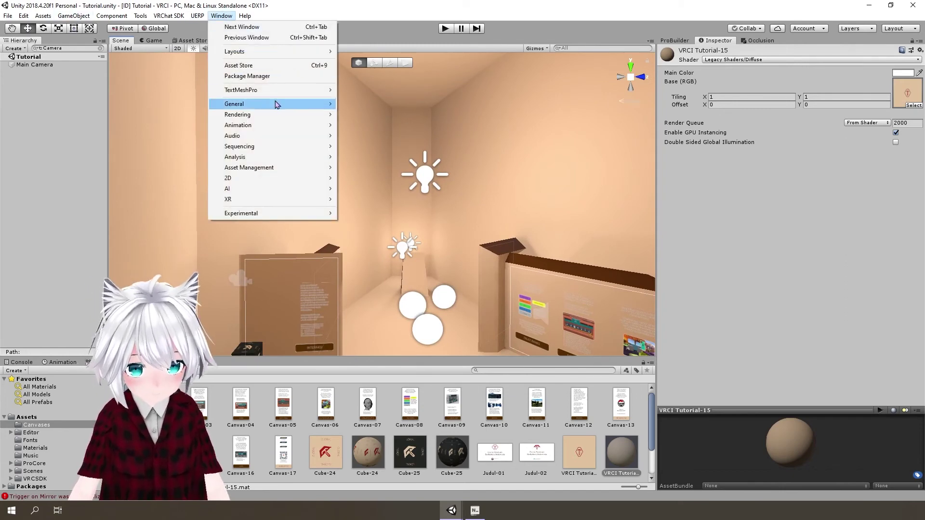
mouse_move(319, 157)
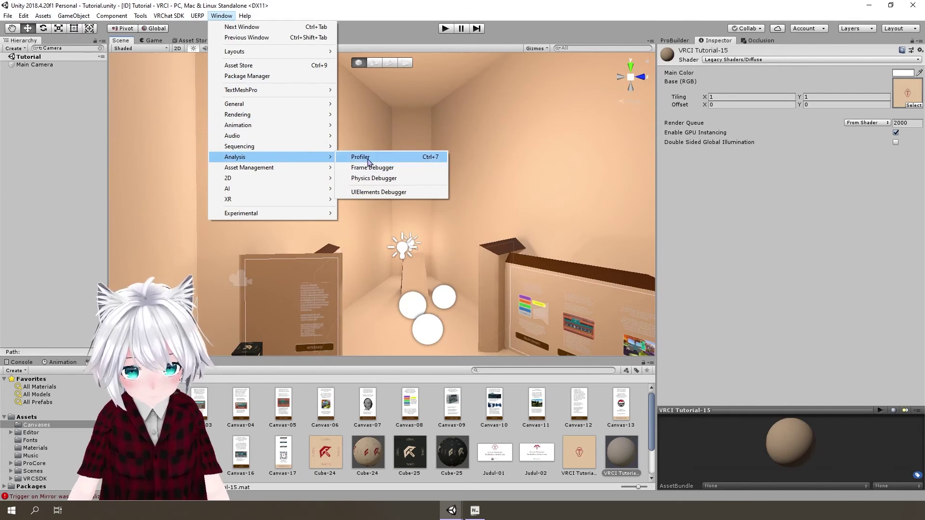
click(368, 158)
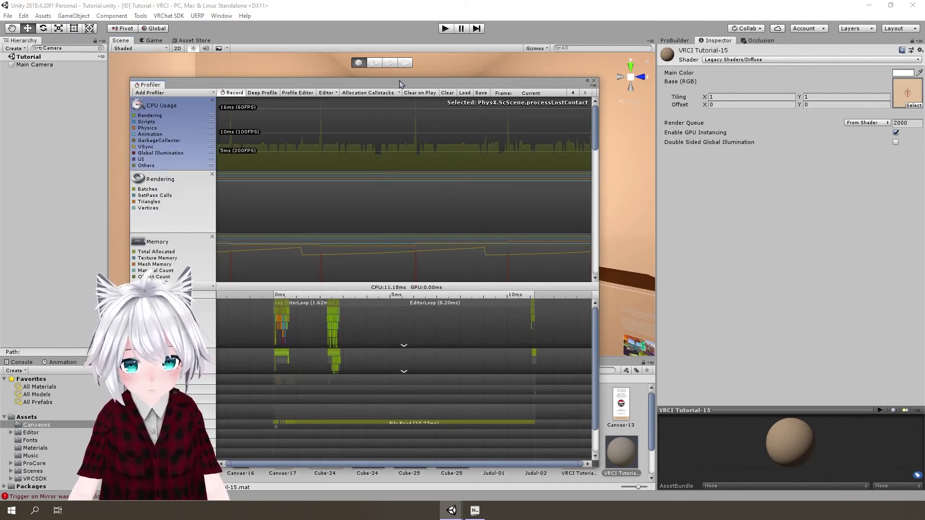
drag(506, 86, 782, 98)
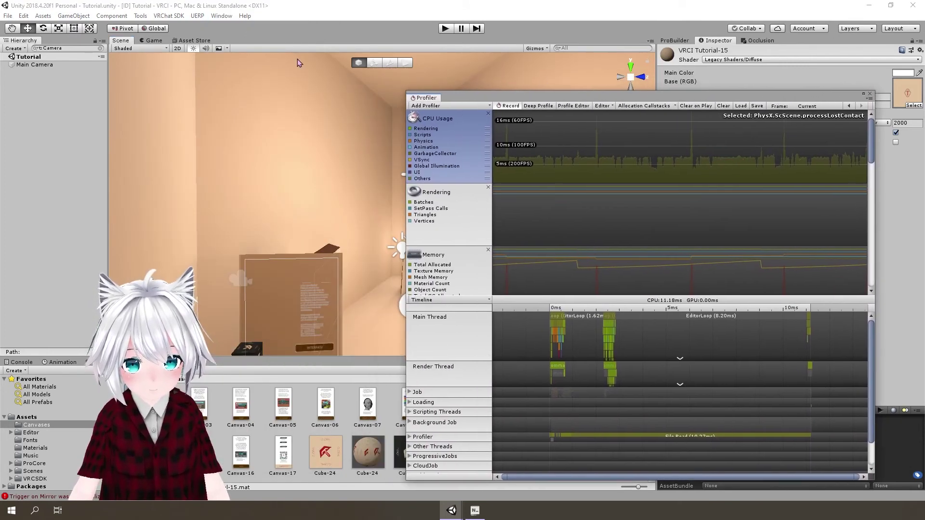
click(446, 28)
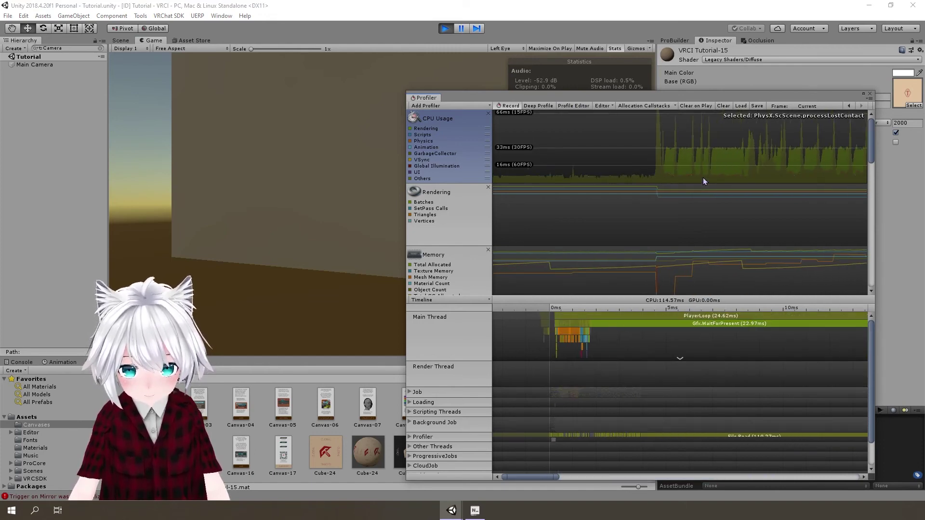
- Examine the Physics.Processing load at several CPU Usage frames, look at the stacked cubes in the room and close the Profiler
click(679, 161)
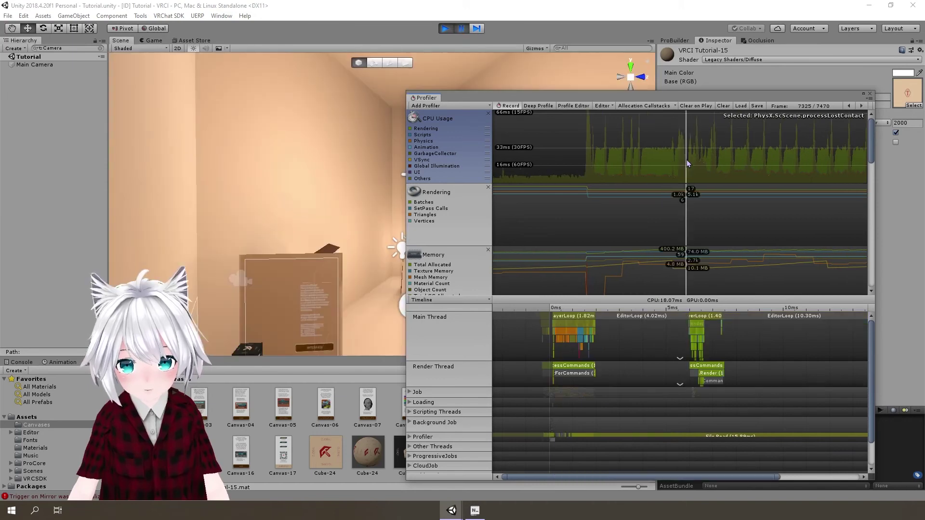
click(569, 337)
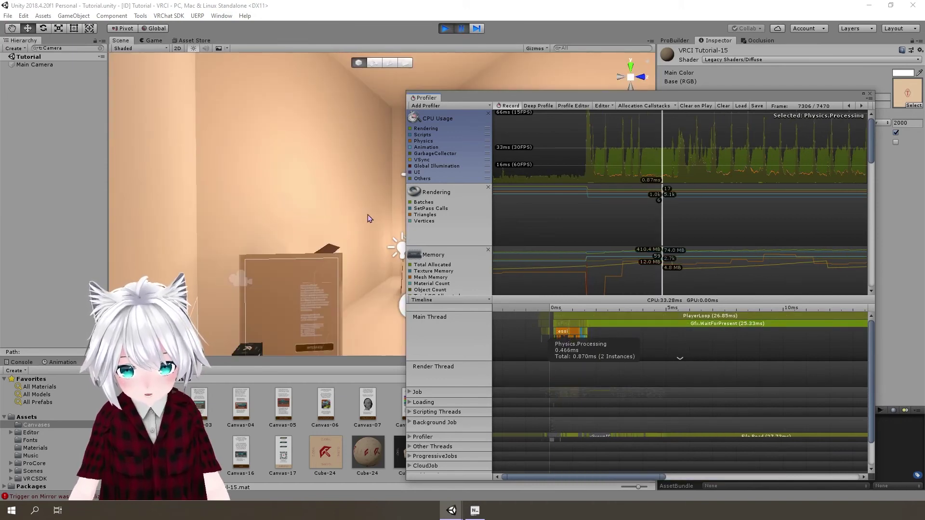
right_drag(369, 219, 298, 210)
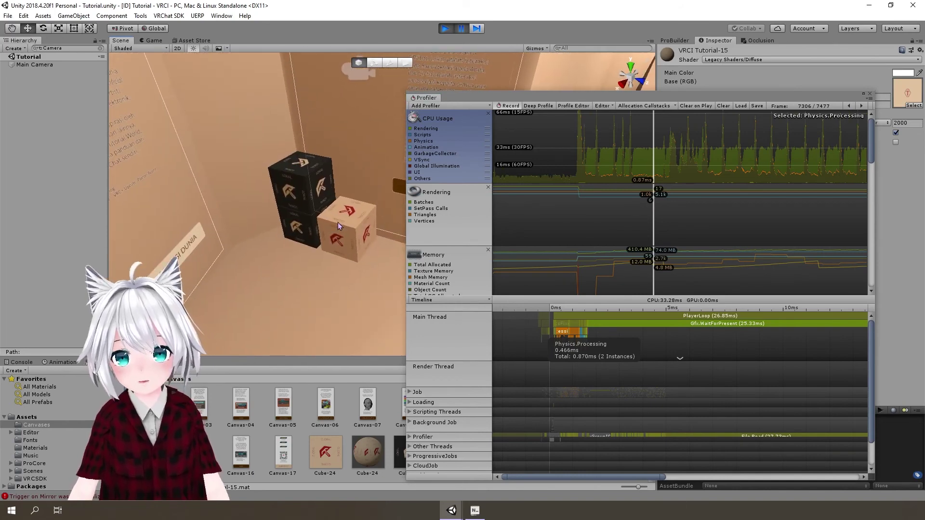
right_drag(331, 284, 338, 271)
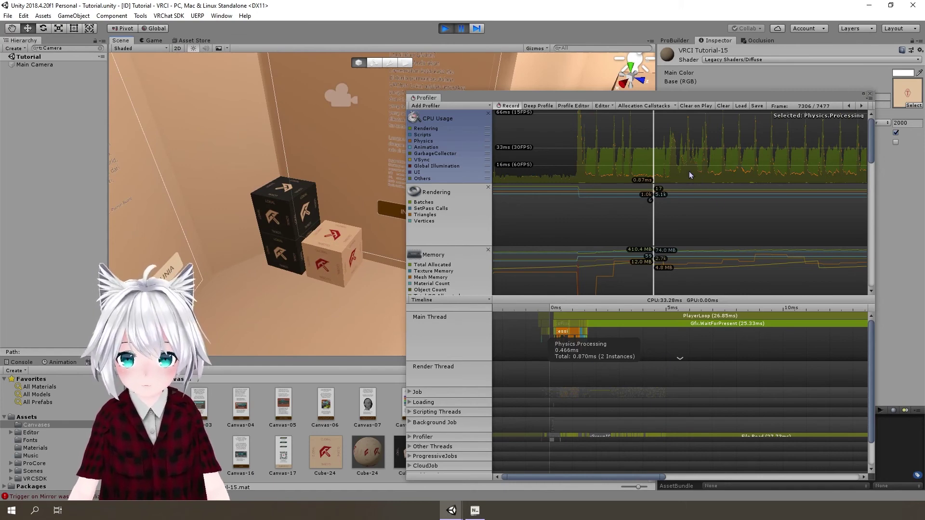
drag(673, 159, 806, 163)
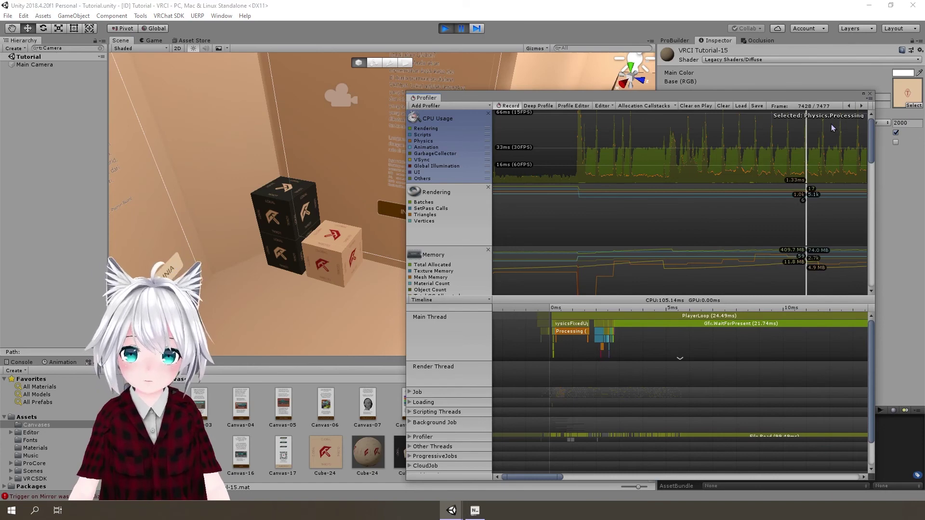
click(870, 93)
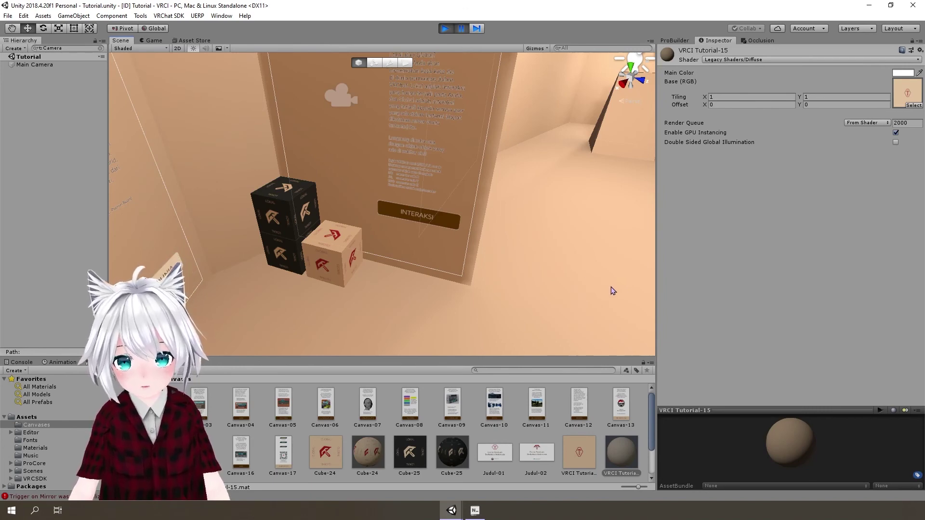
right_drag(612, 291, 578, 231)
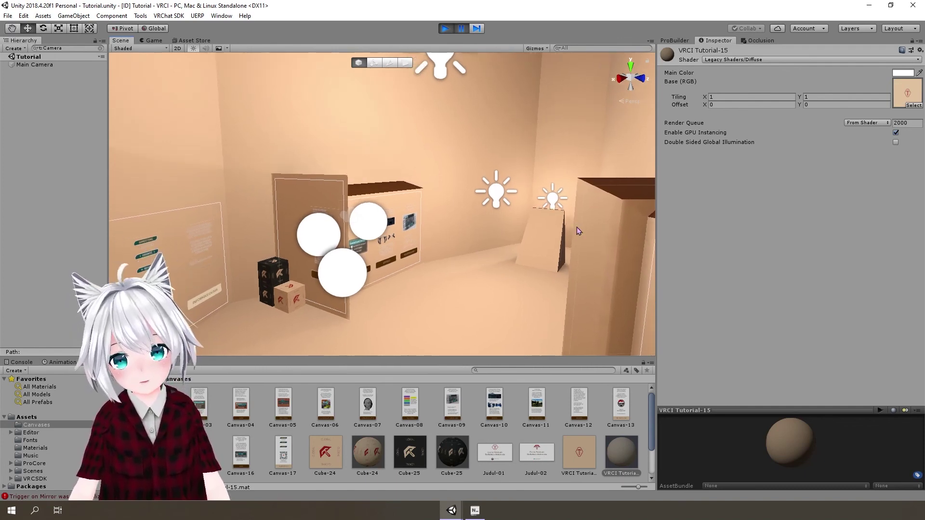